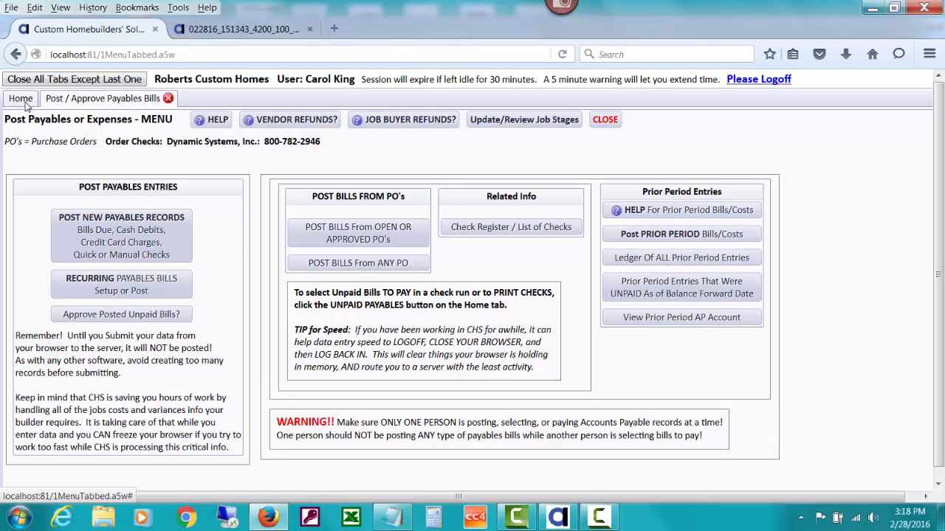
Review the general ledger control accounts from the Chart of Accounts, then return to the payables posting menu
click(20, 99)
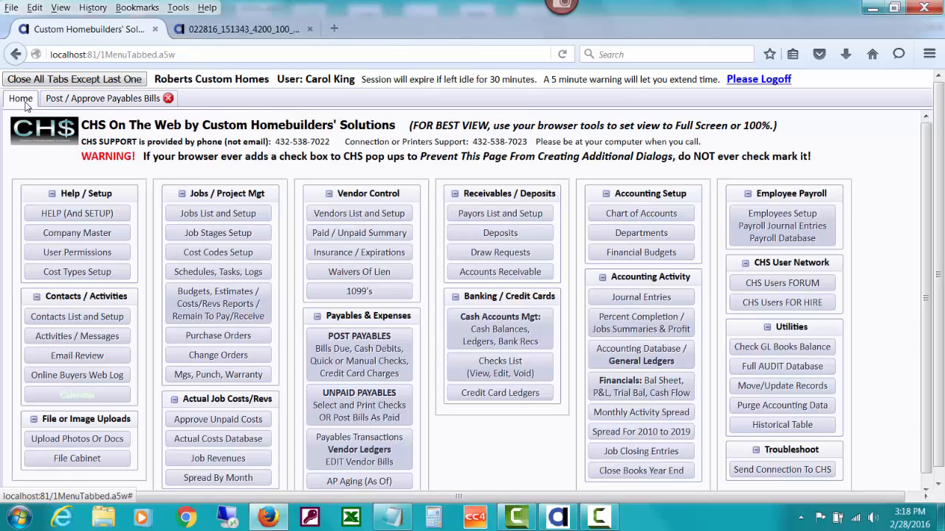
click(641, 214)
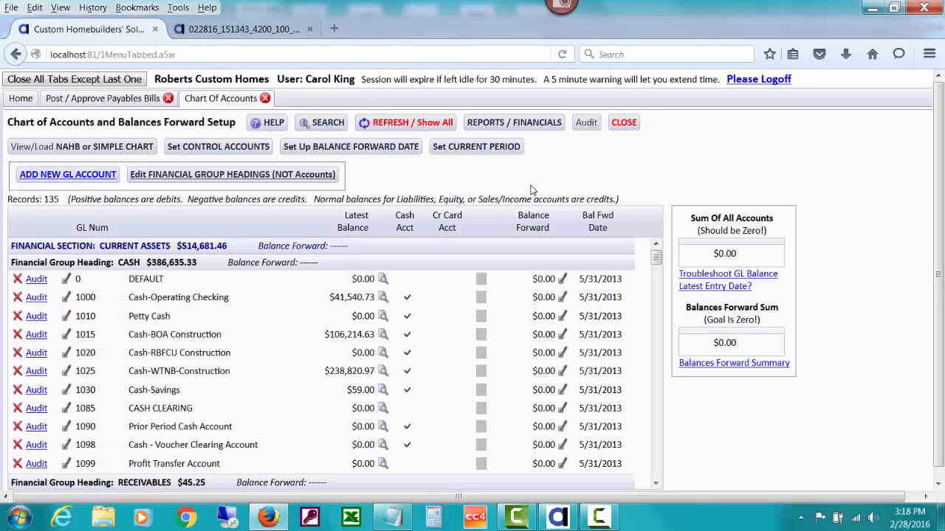
click(244, 148)
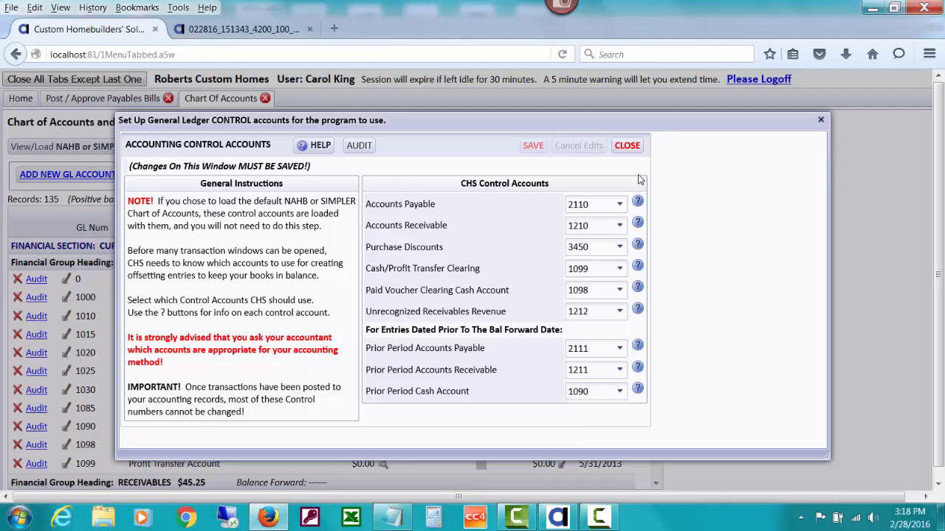
click(626, 146)
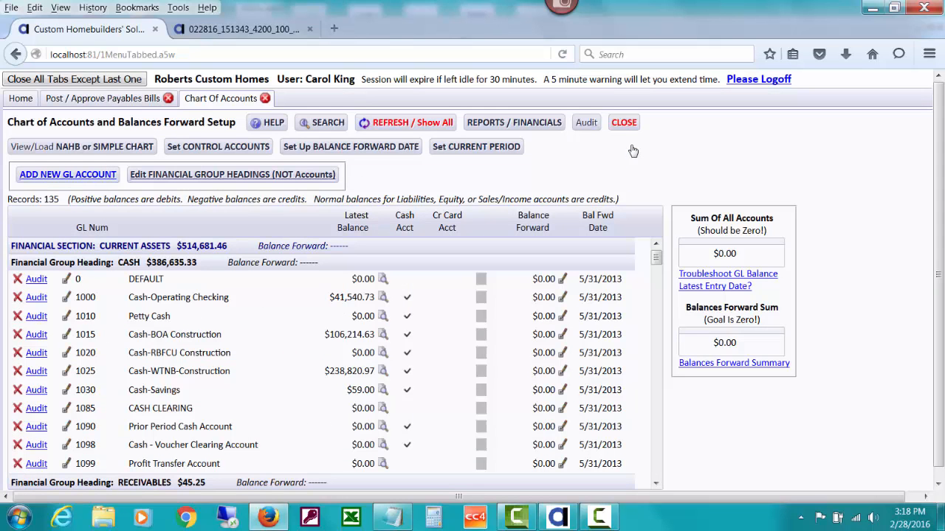
click(624, 122)
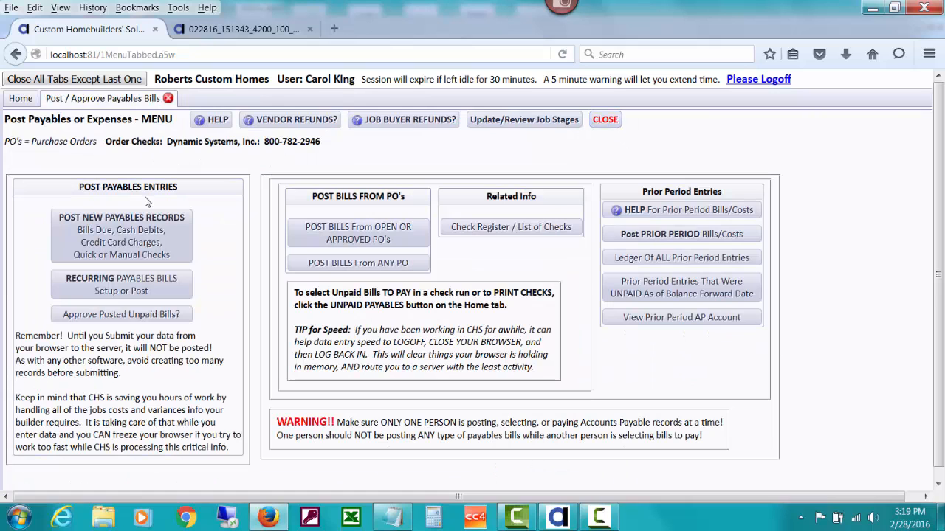
Start a new payables quick bill without job costs for the vendor OFFICE DEPOT
click(155, 242)
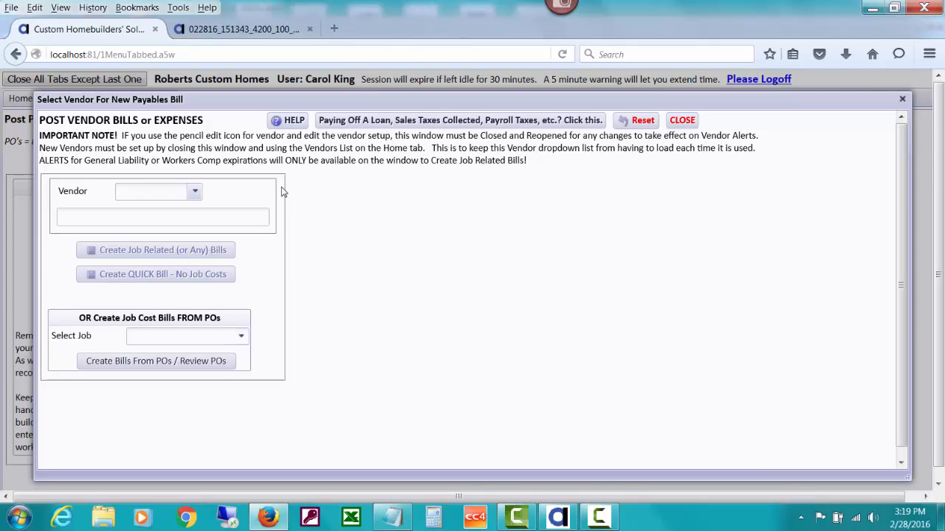
text(off)
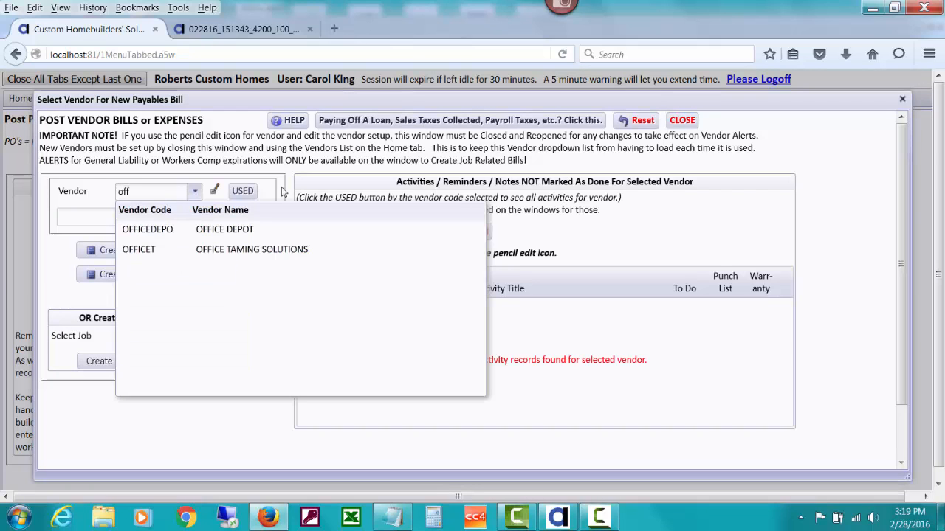
click(263, 228)
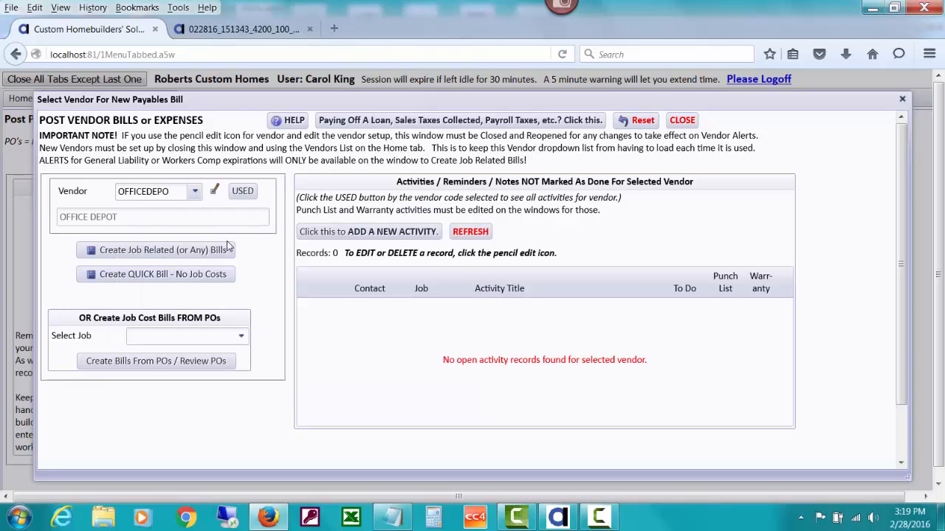
click(201, 274)
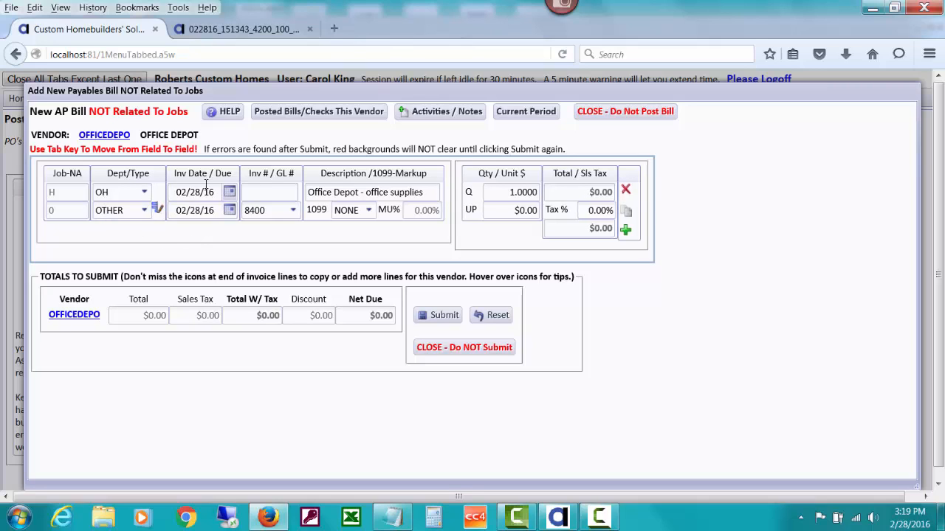
Enter 45367 as the invoice number of the new bill
click(246, 193)
text(45367)
key(Tab)
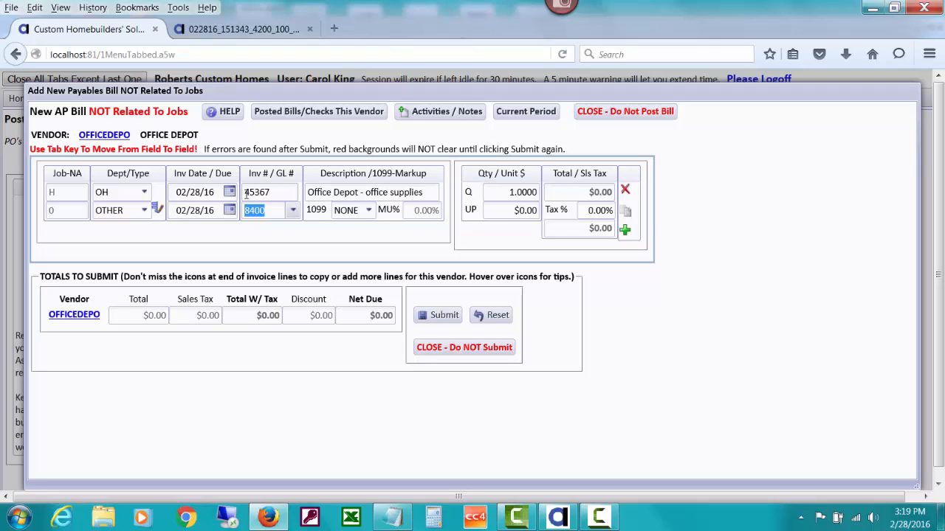
Set the bill line's GL number to 1210 Accounts Receivable - Trade and acknowledge the reimbursement notice
click(292, 212)
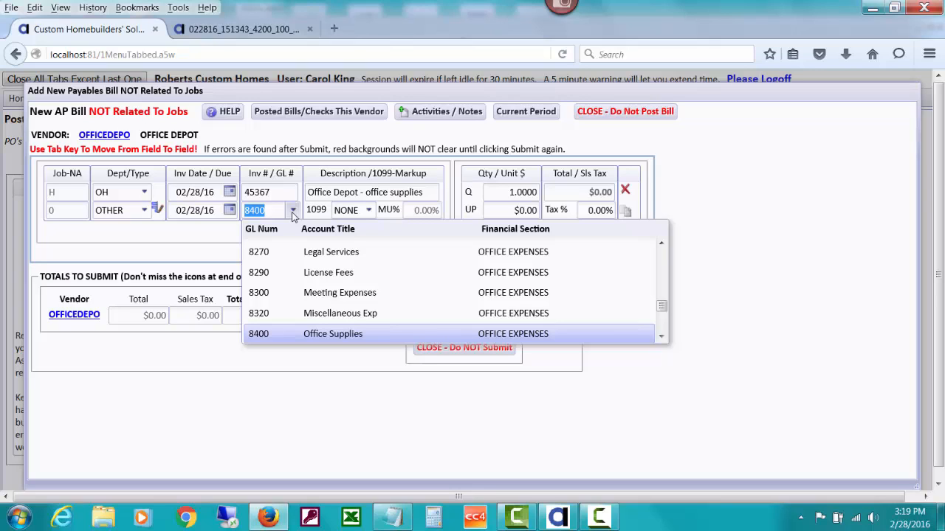
text(12)
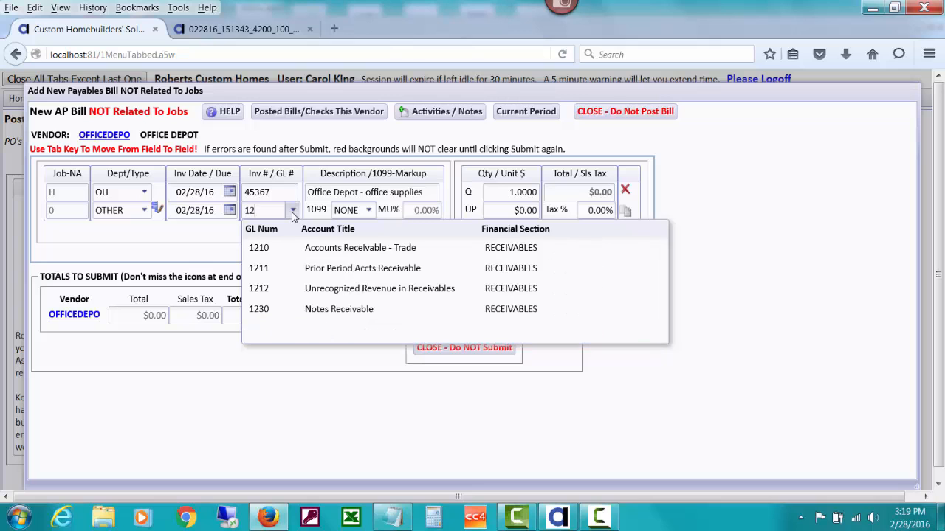
click(328, 251)
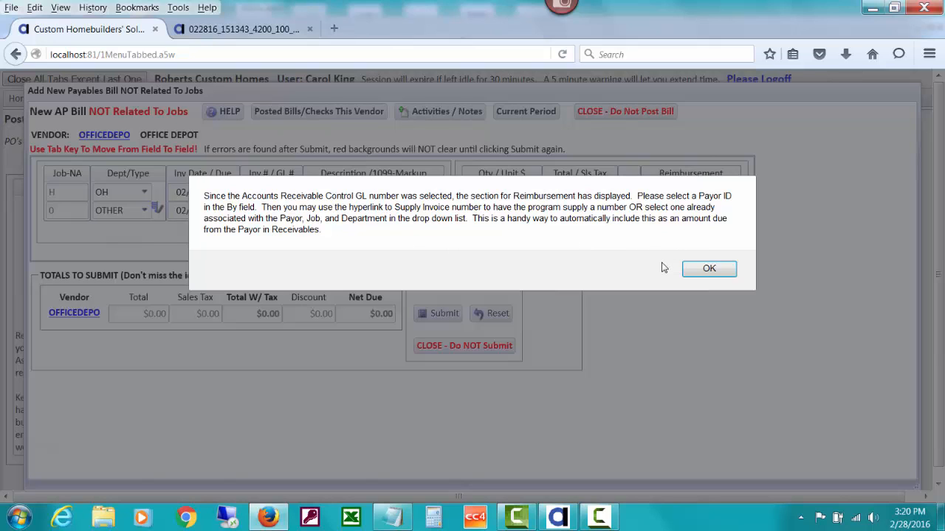
click(699, 271)
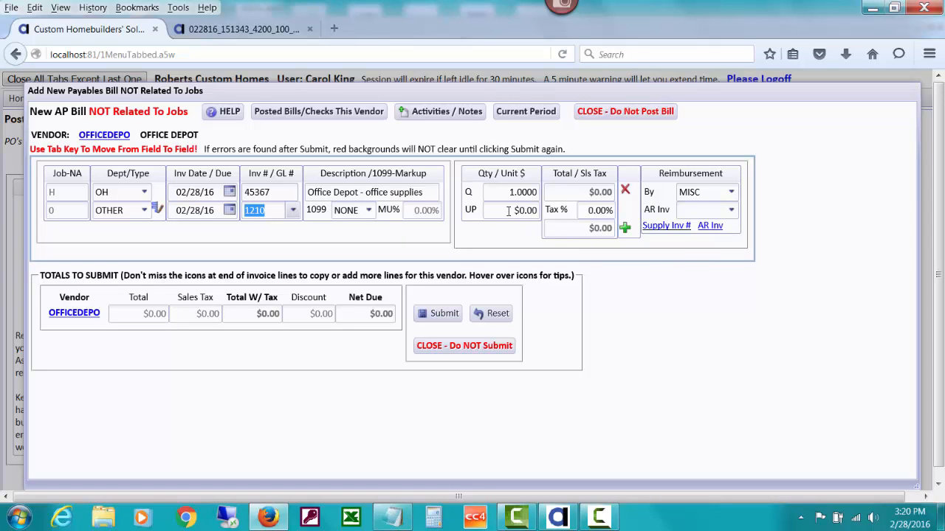
Enter a unit price of $30.00 and a sales tax rate of 8.25% on the bill line
drag(510, 214, 538, 212)
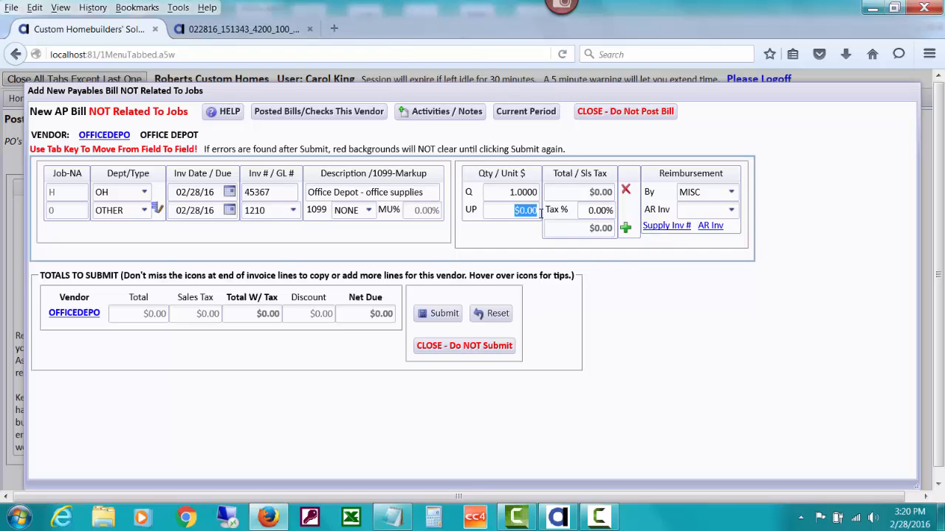
text(30)
key(Tab)
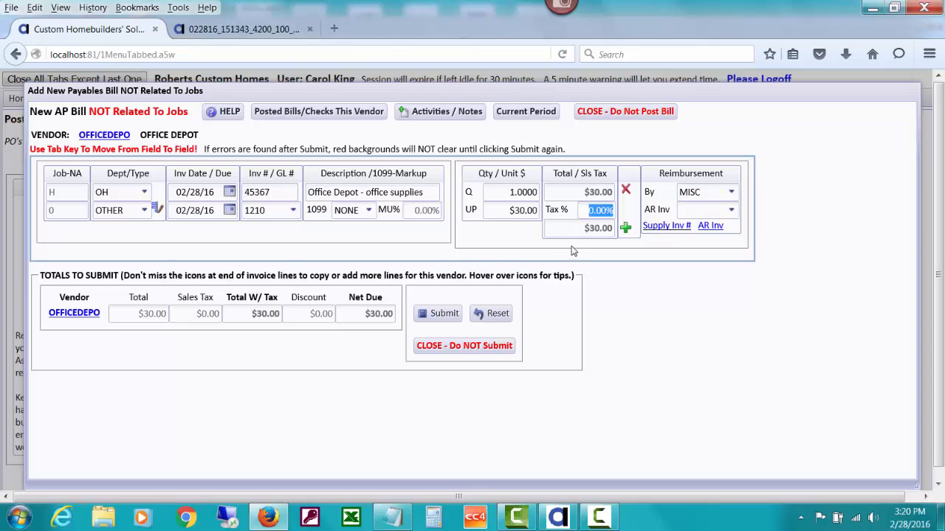
mouse_move(508, 211)
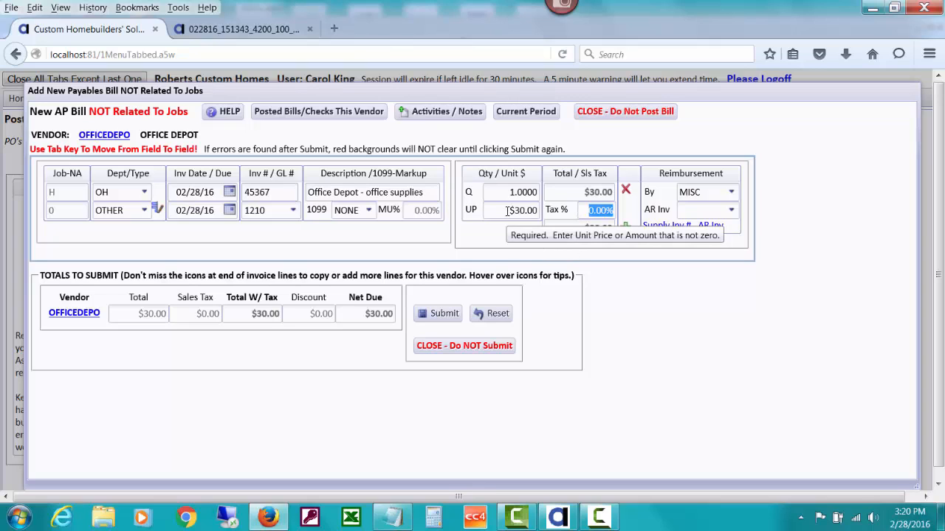
text(8.25)
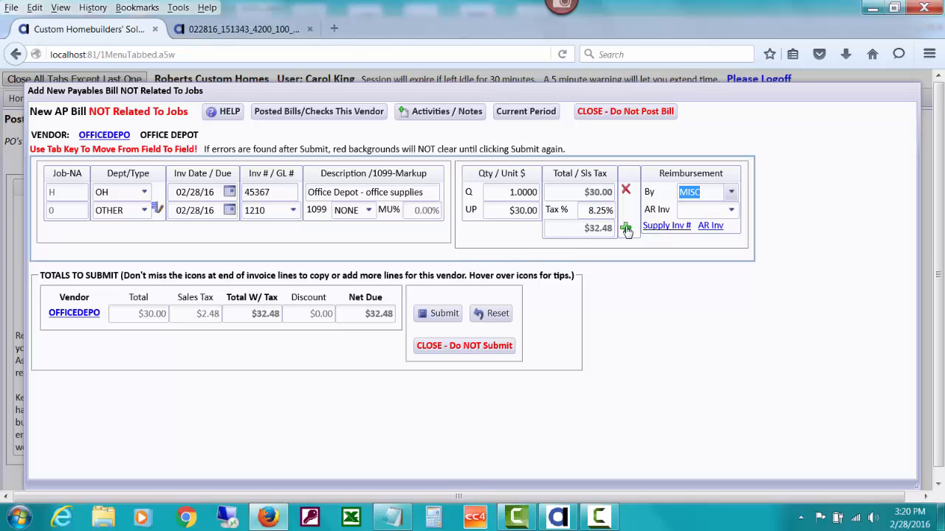
Set the bill line's unit price to $32.48 and its tax rate to 0%
click(500, 212)
text(32.4)
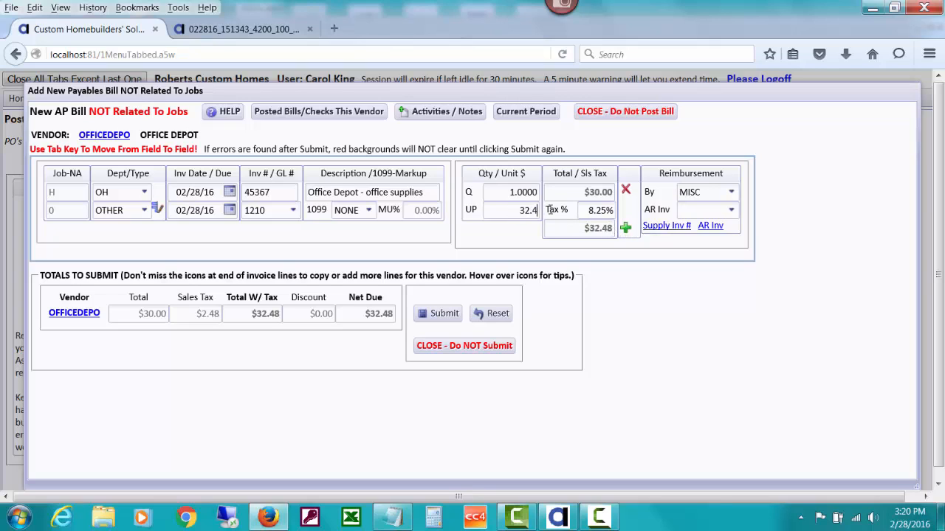
text(8)
key(Tab)
text(0)
key(Tab)
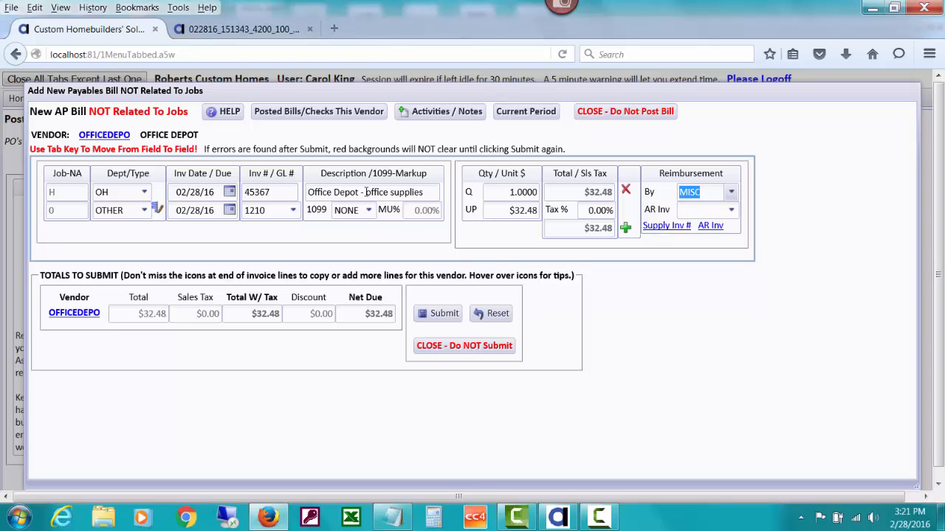
Change the bill line's description to "Office Depot - Notebook"
drag(366, 192, 424, 191)
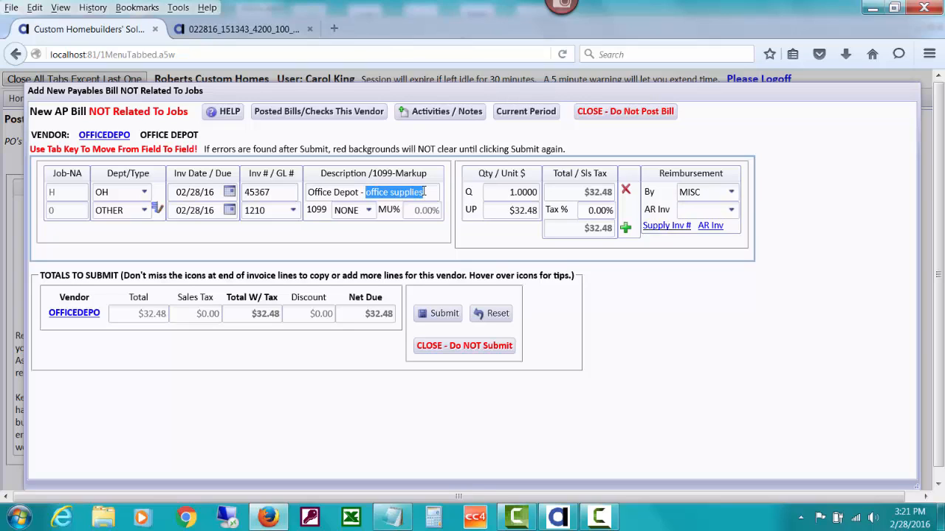
text(Notebook)
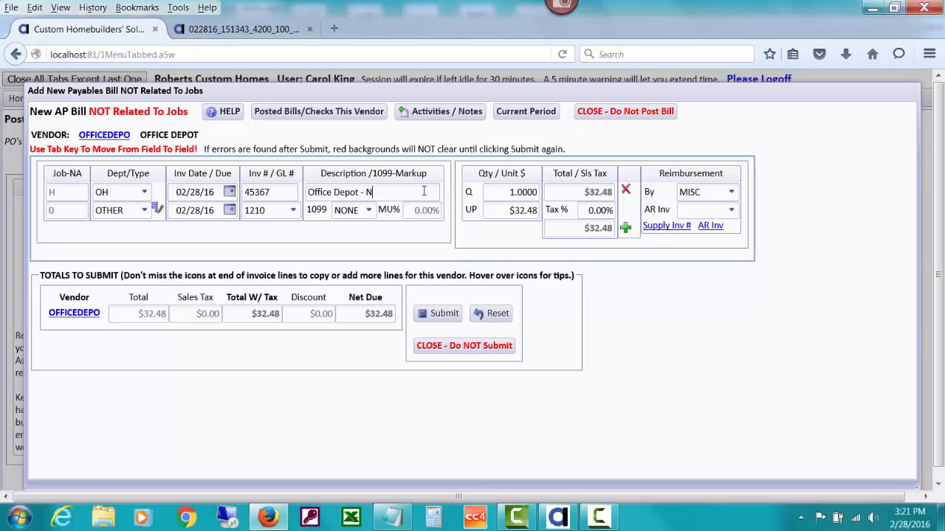
key(Tab)
key(Tab)
key(Tab)
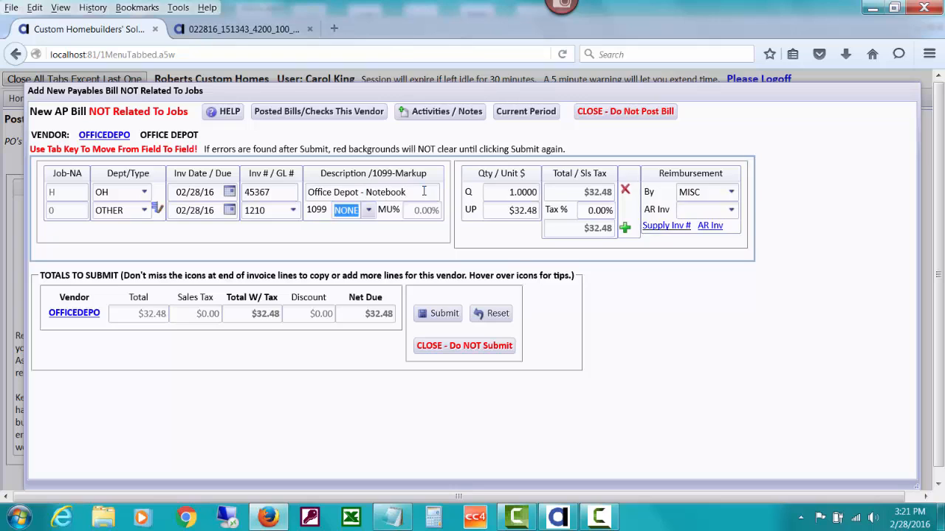
key(Tab)
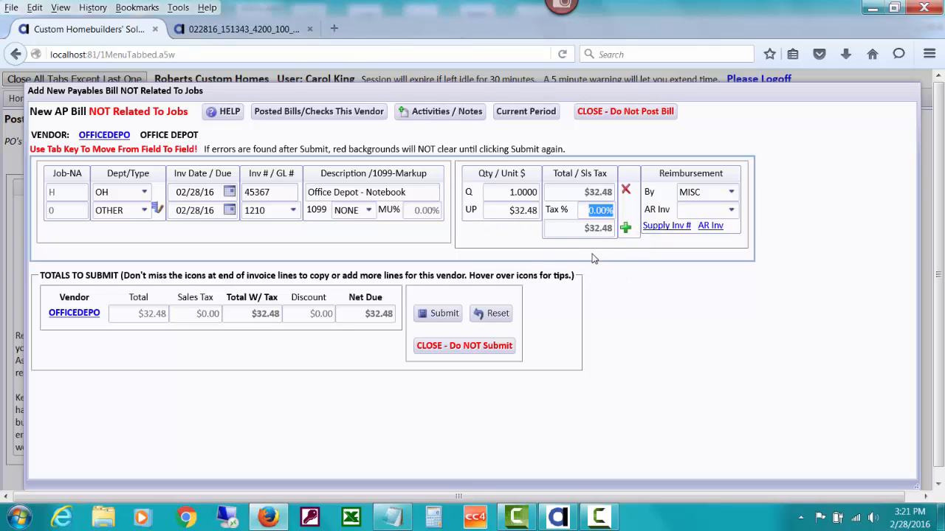
Select the payor whose ID starts with R as the party reimbursing the bill
key(Tab)
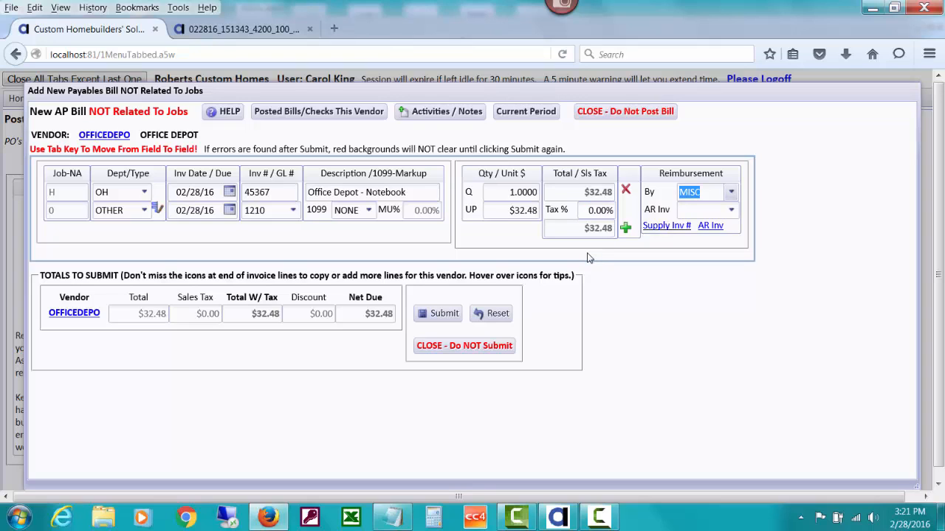
text(r)
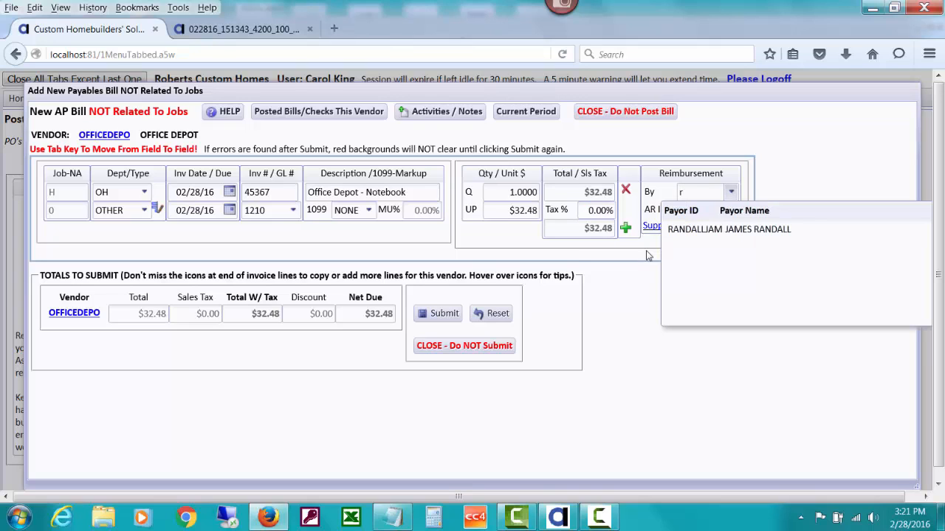
click(706, 233)
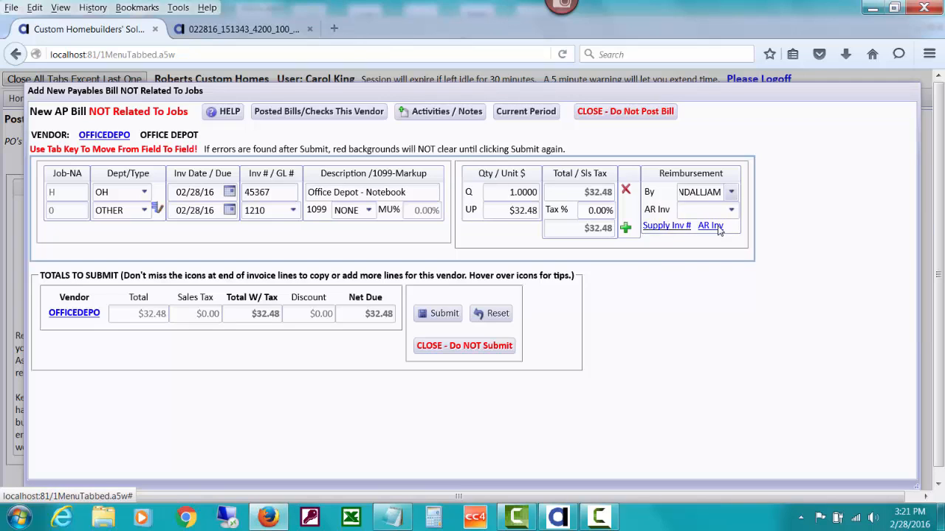
Check for existing AR invoices for the payor and have the program supply an invoice number for the reimbursement
click(685, 209)
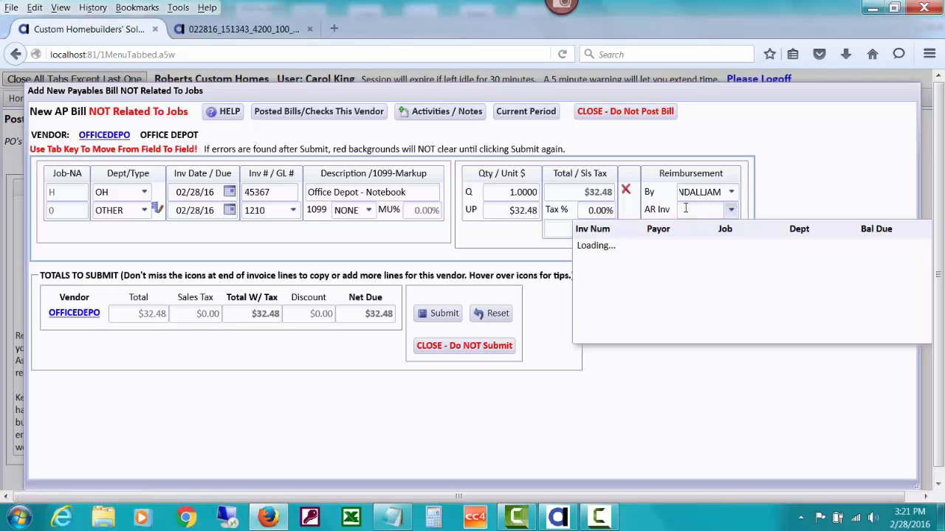
click(682, 192)
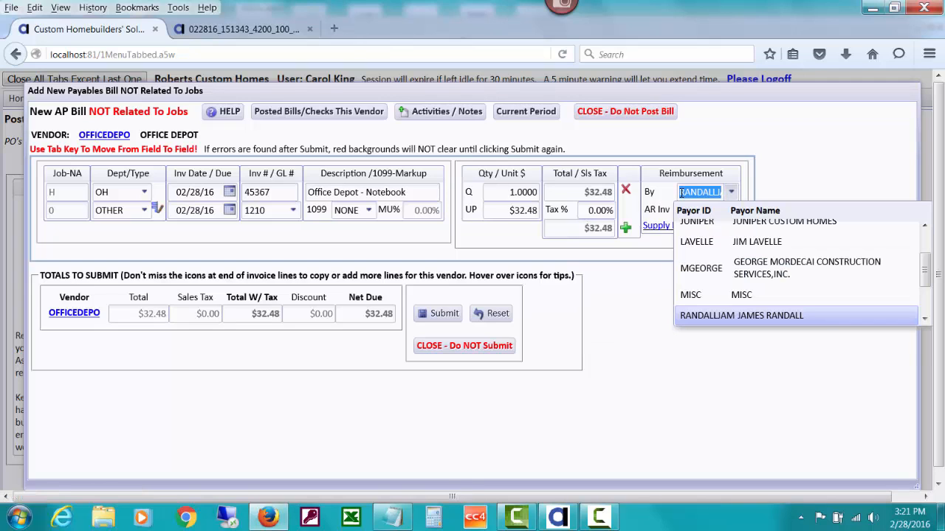
click(768, 181)
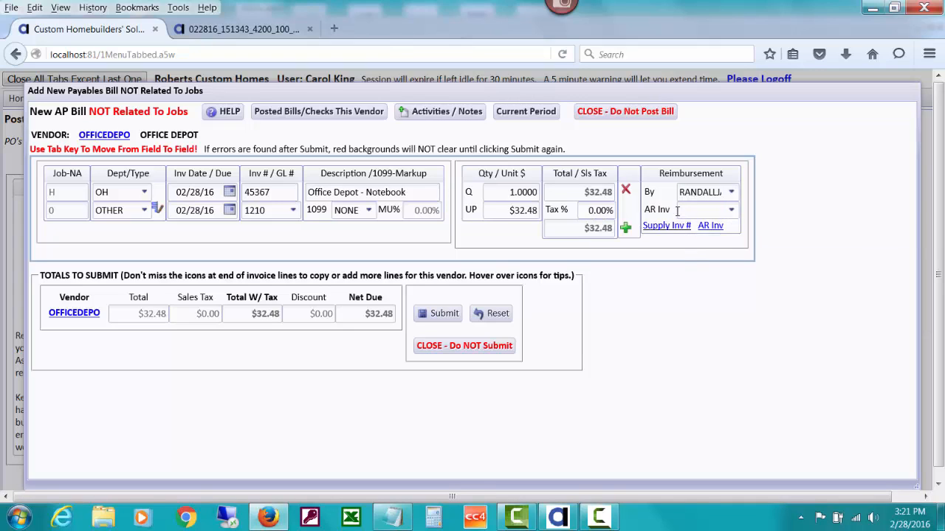
click(730, 211)
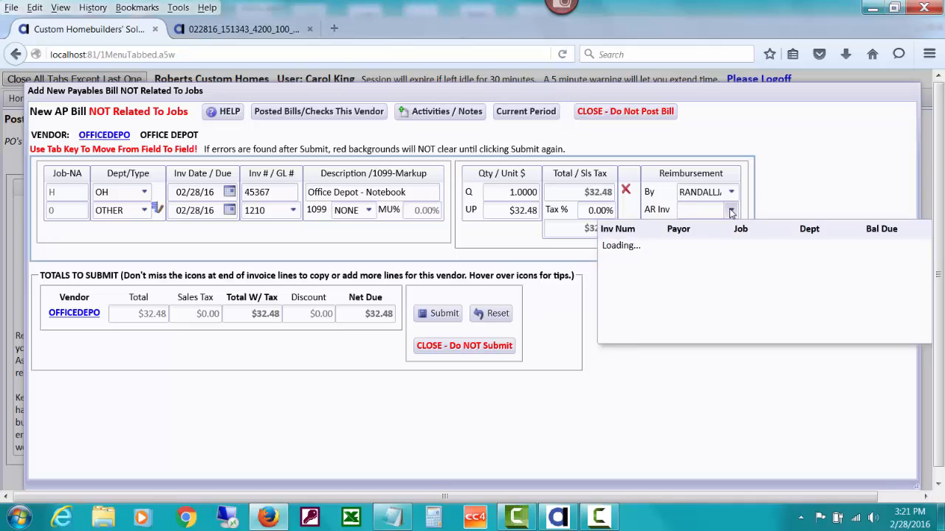
click(767, 192)
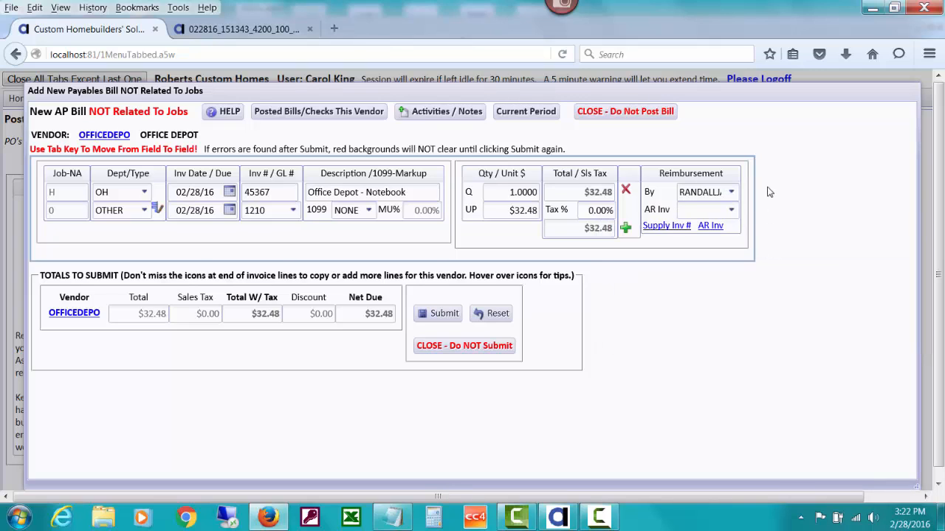
click(659, 228)
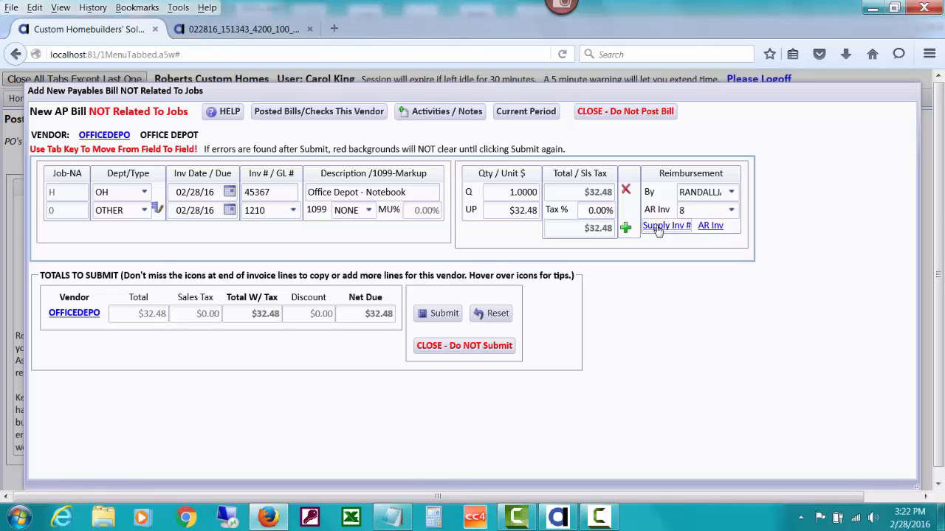
Review all existing accounts receivable entries, and submit the Office Depot bill as unpaid to pay later
click(711, 227)
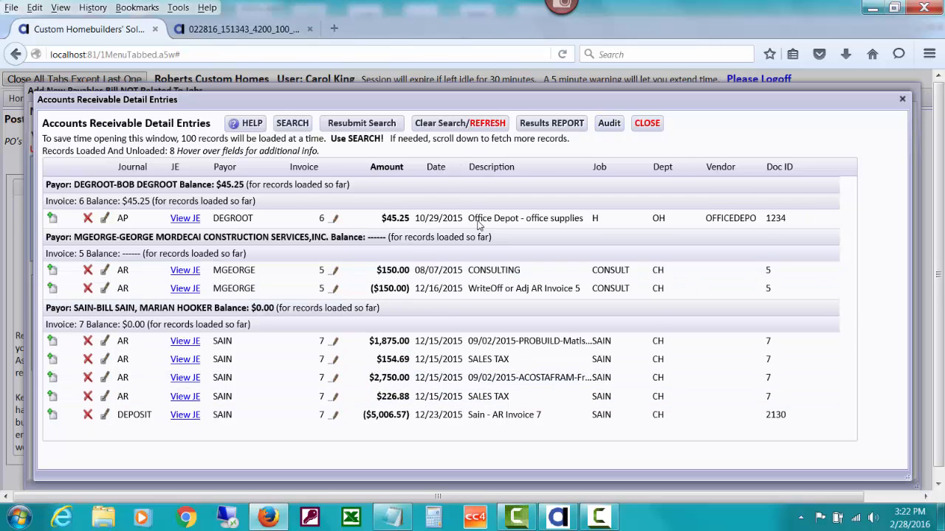
click(642, 127)
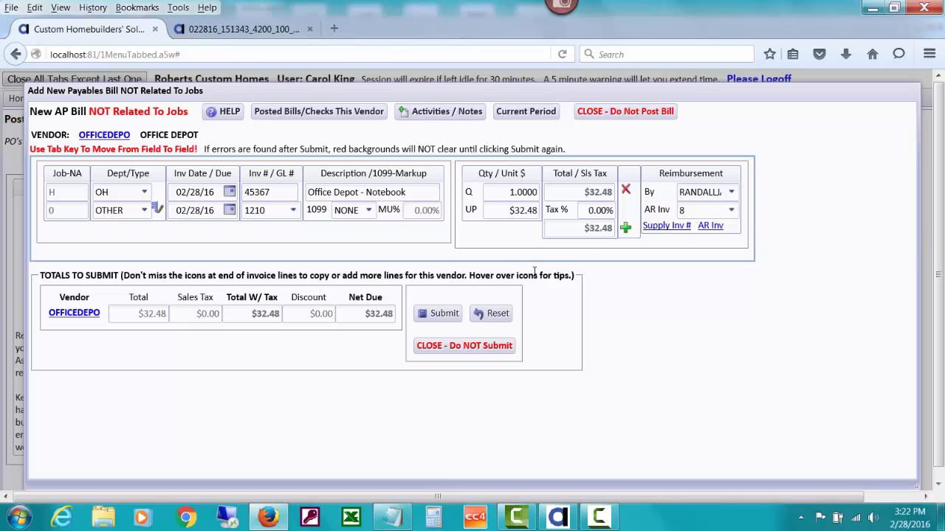
click(439, 315)
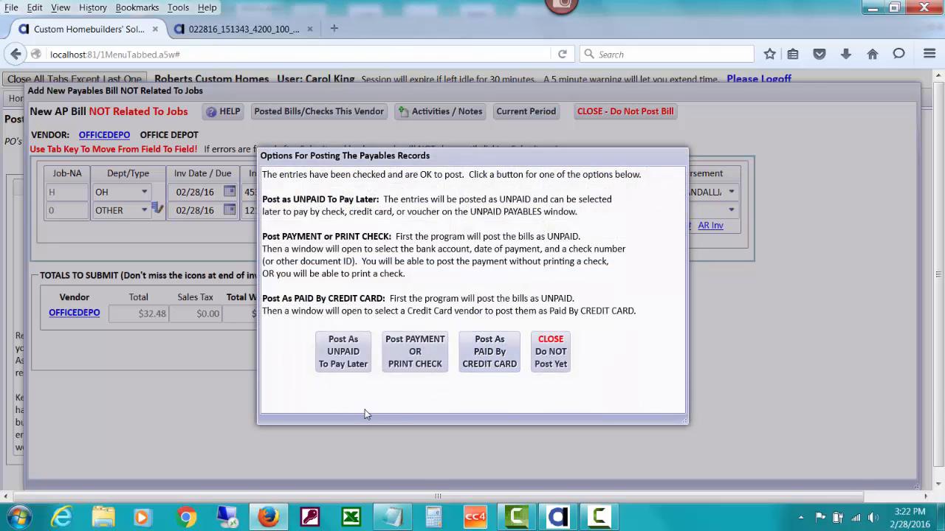
click(339, 355)
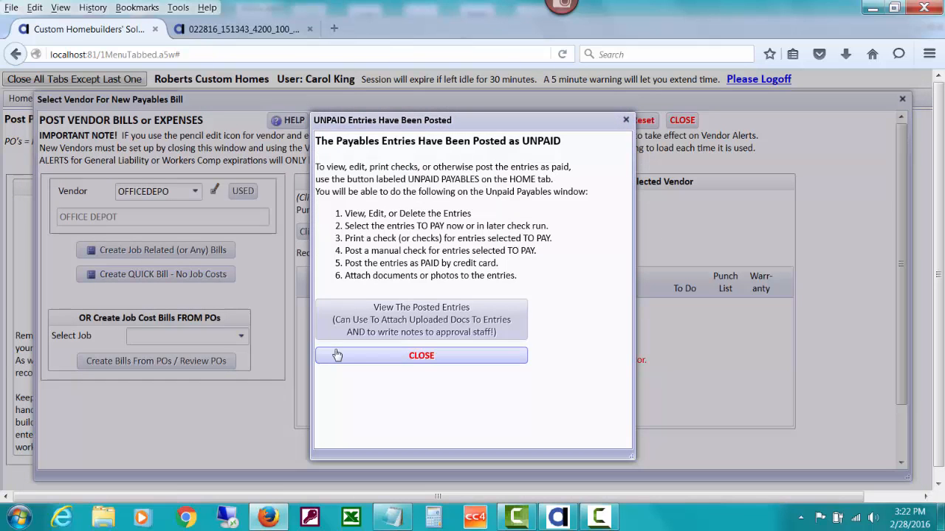
Save an approval note on the posted Office Depot entry stating that the payor, by full name, is going to reimburse us for this
click(366, 325)
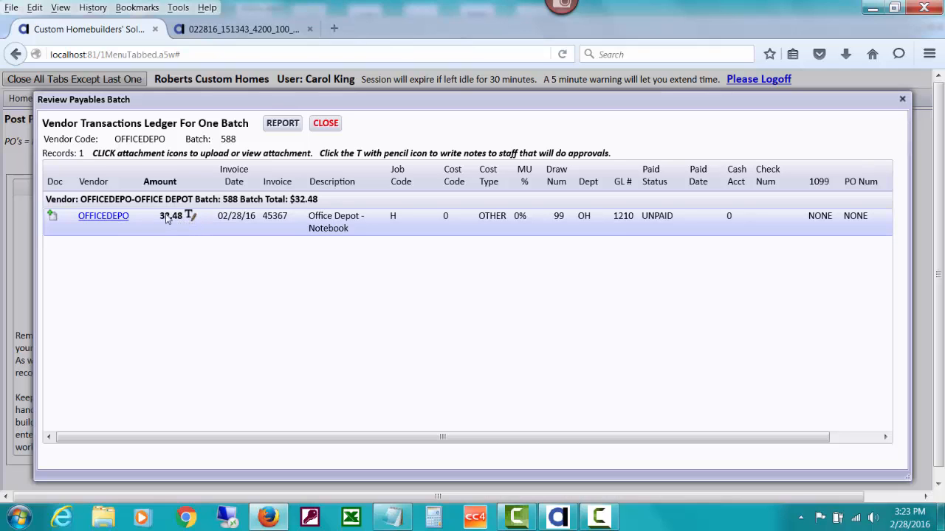
click(189, 216)
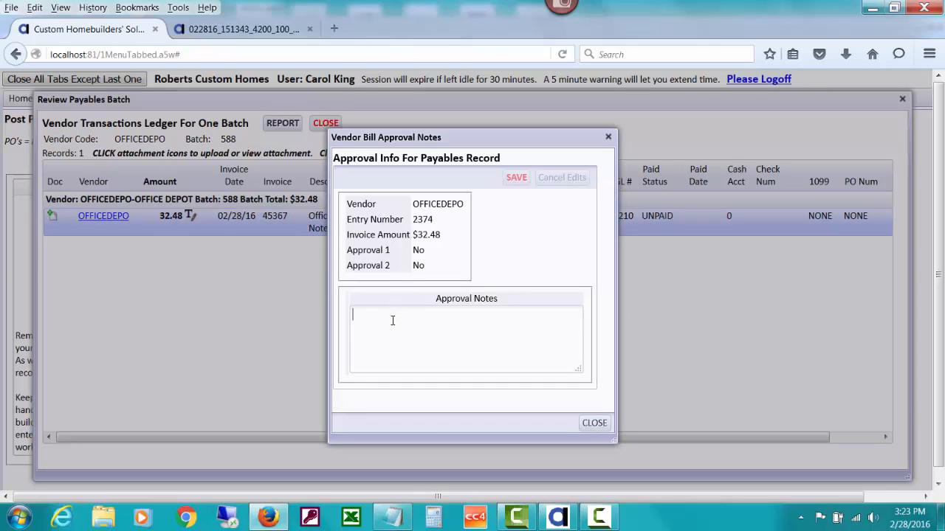
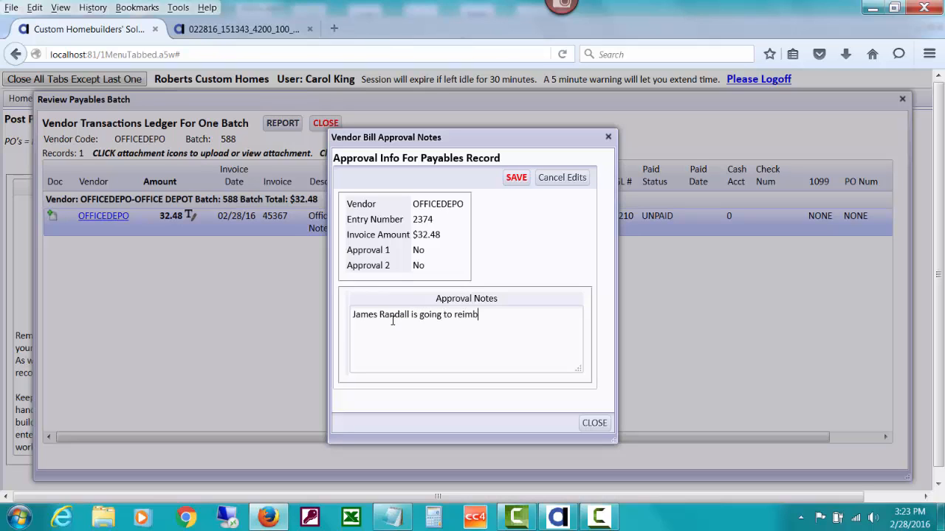
text(urse us for this.)
click(515, 178)
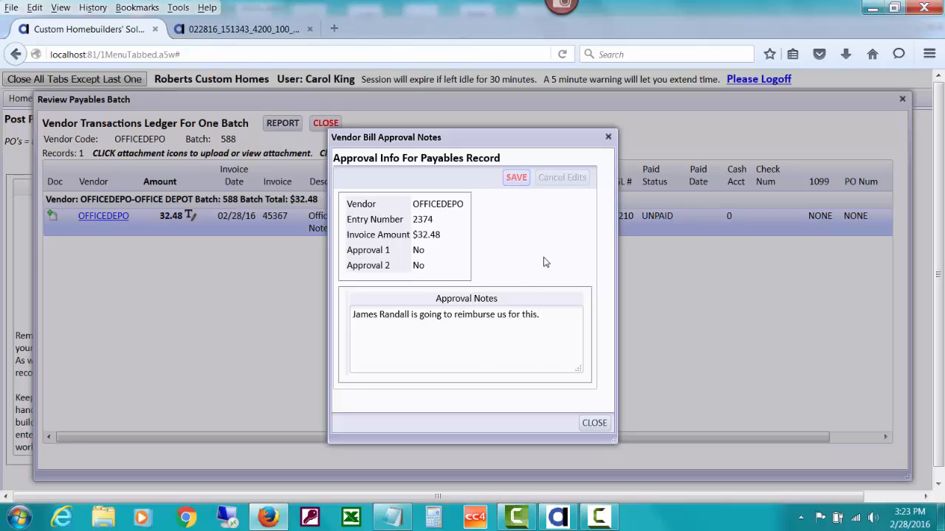
click(594, 423)
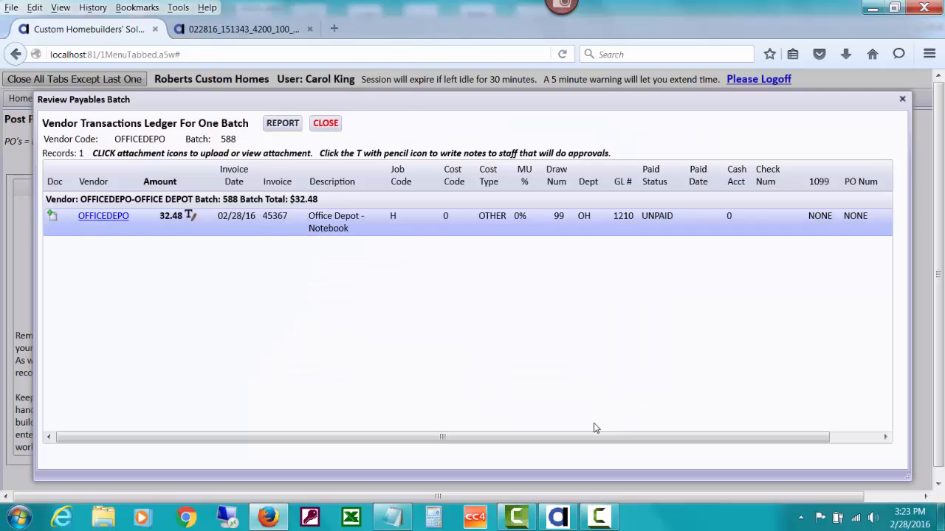
click(323, 125)
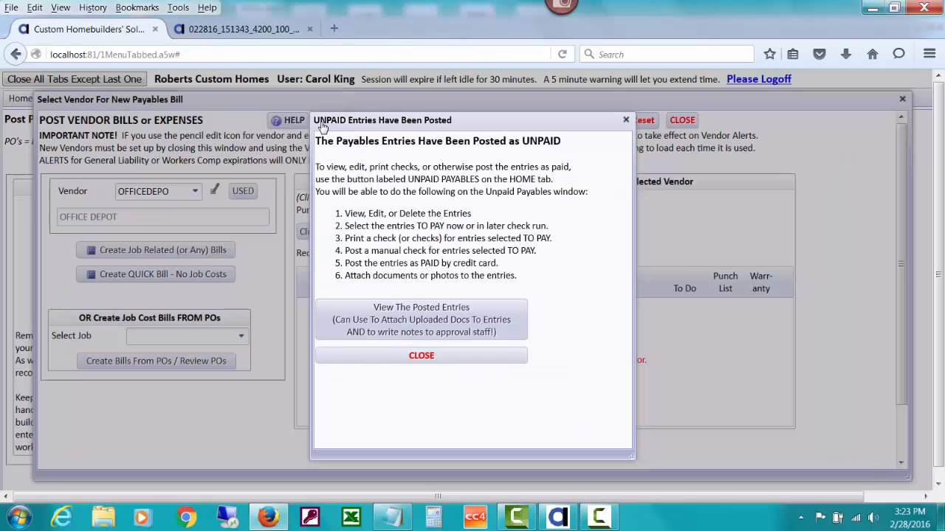
click(411, 353)
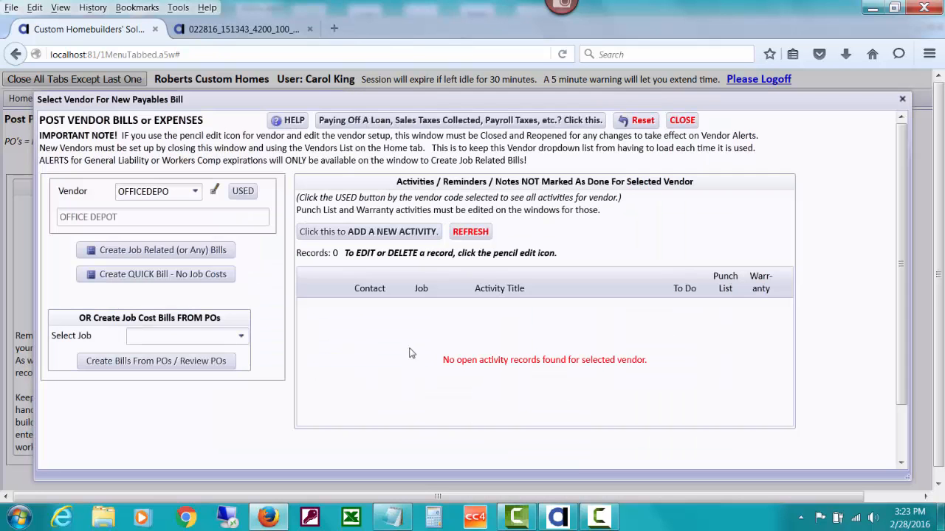
click(684, 122)
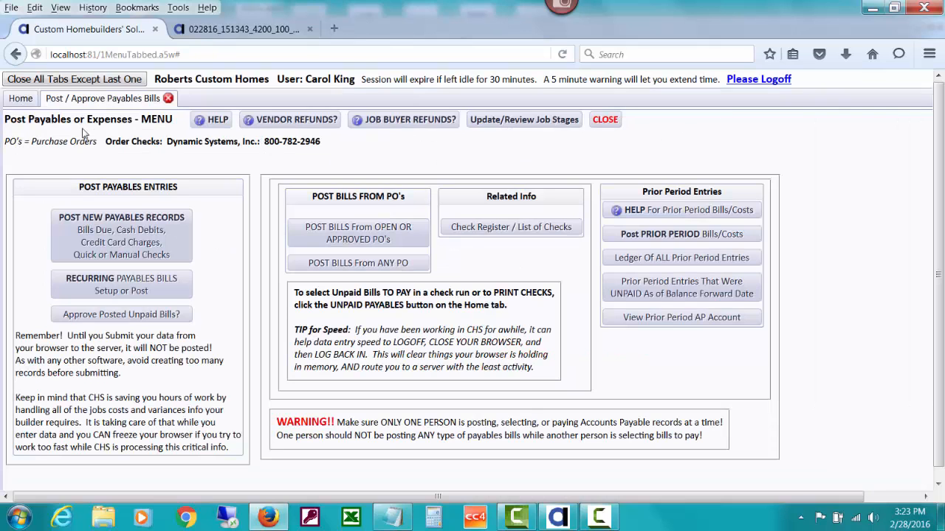
Open the unpaid payables for the vendor OFFICEDEPO only
click(30, 102)
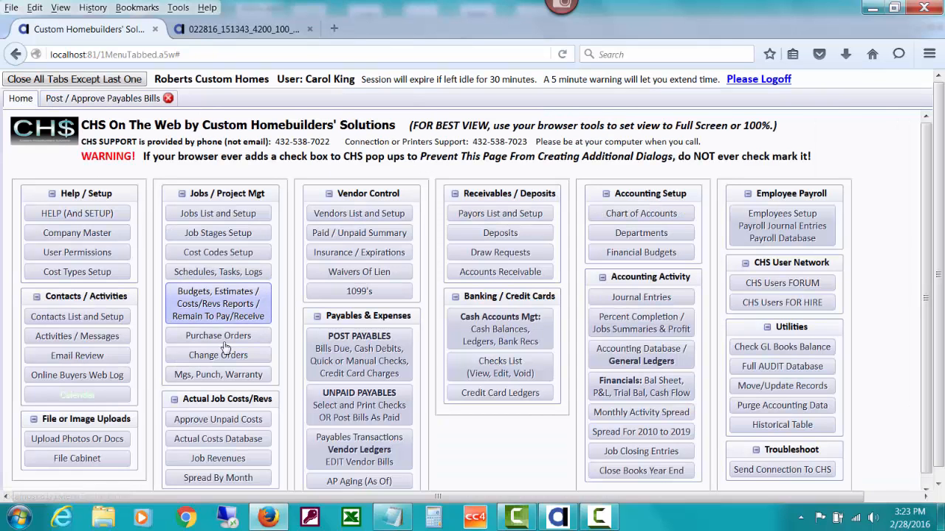
click(330, 413)
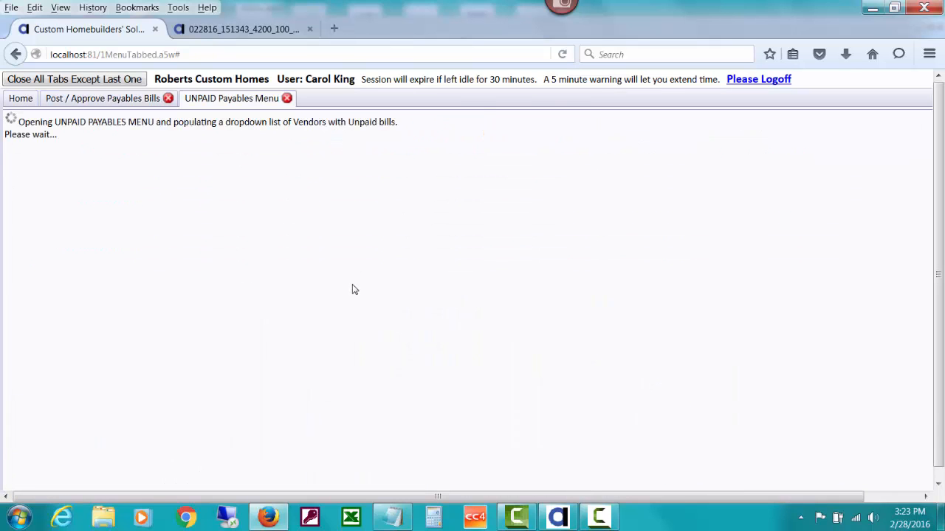
click(380, 253)
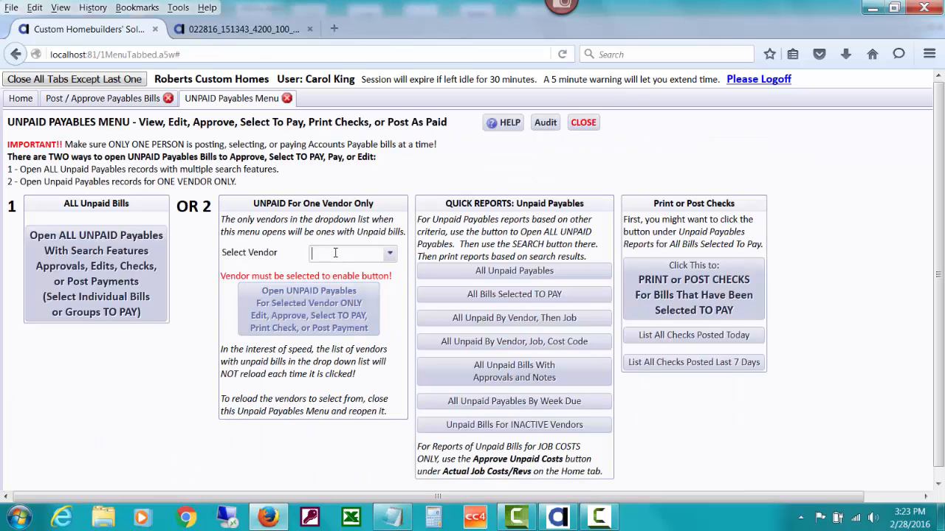
text(off)
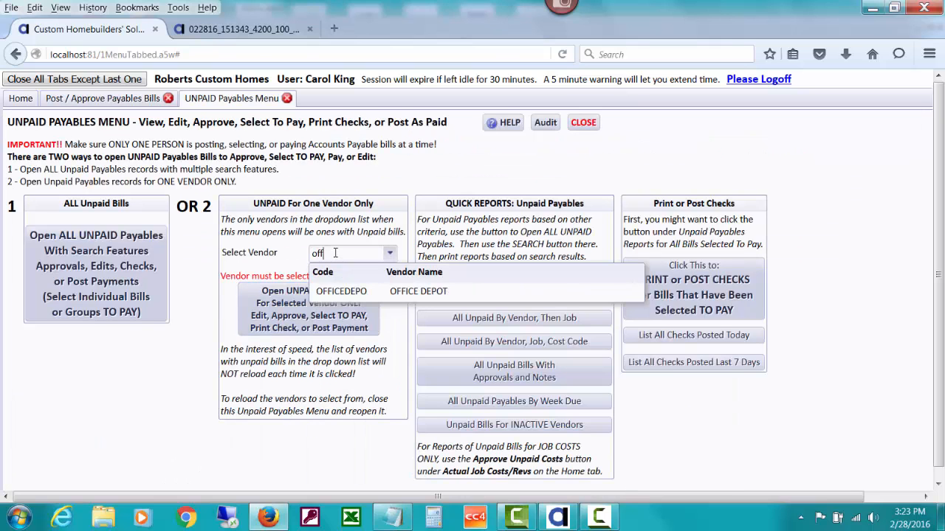
click(386, 291)
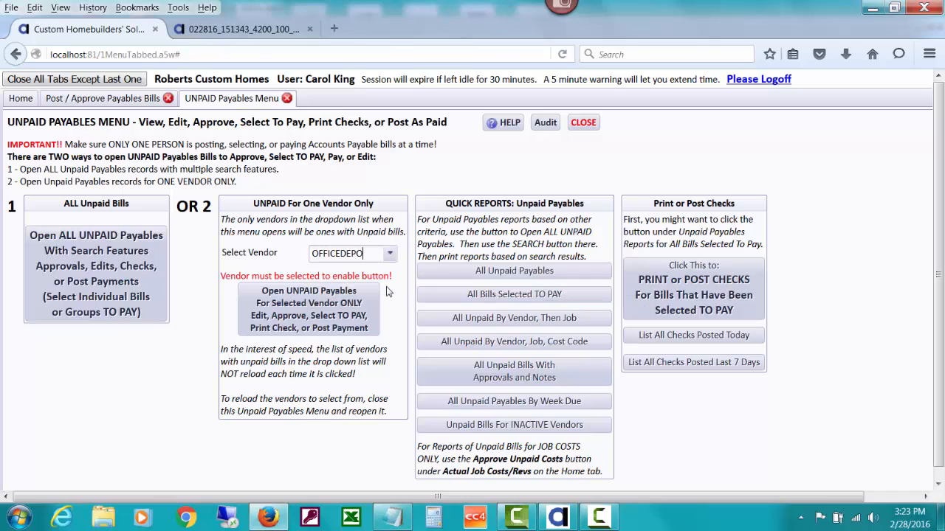
click(332, 309)
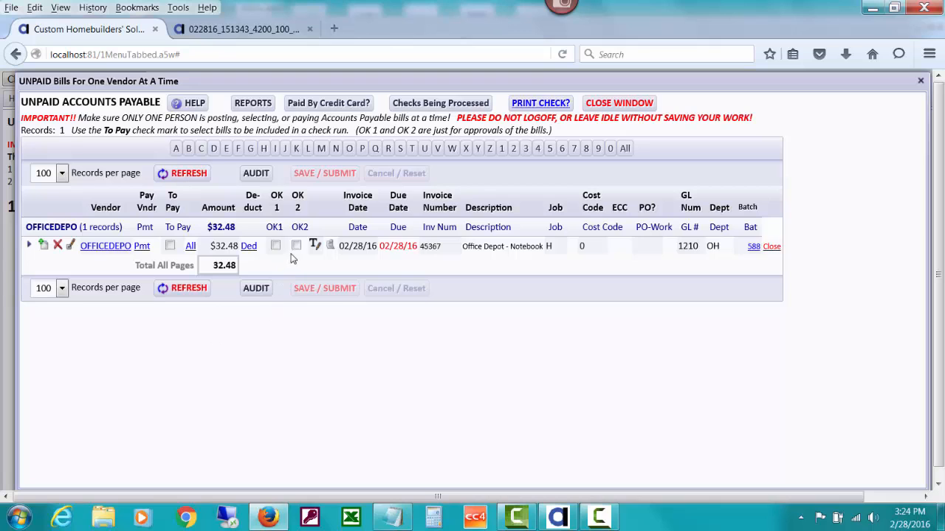
Read the approval note on the Office Depot bill and mark the bill's OK 2 approval before closing the unpaid bills
click(332, 247)
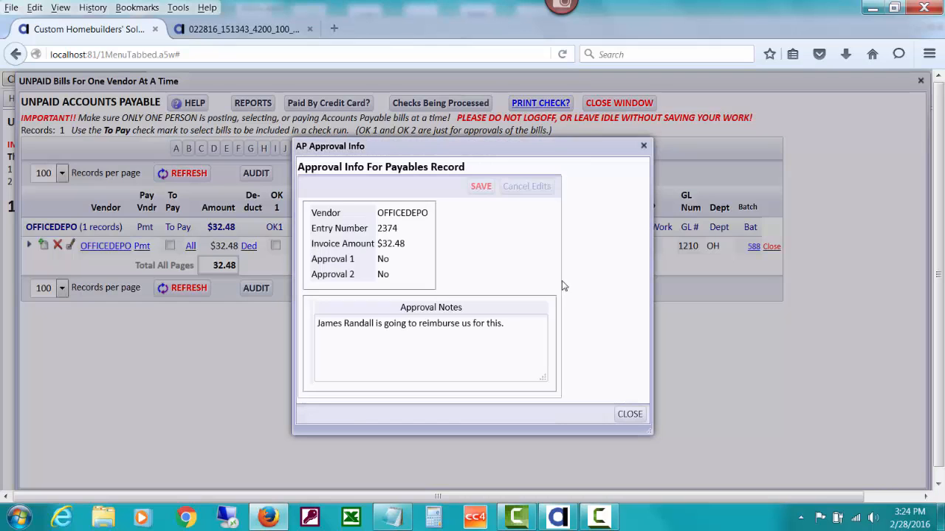
click(628, 415)
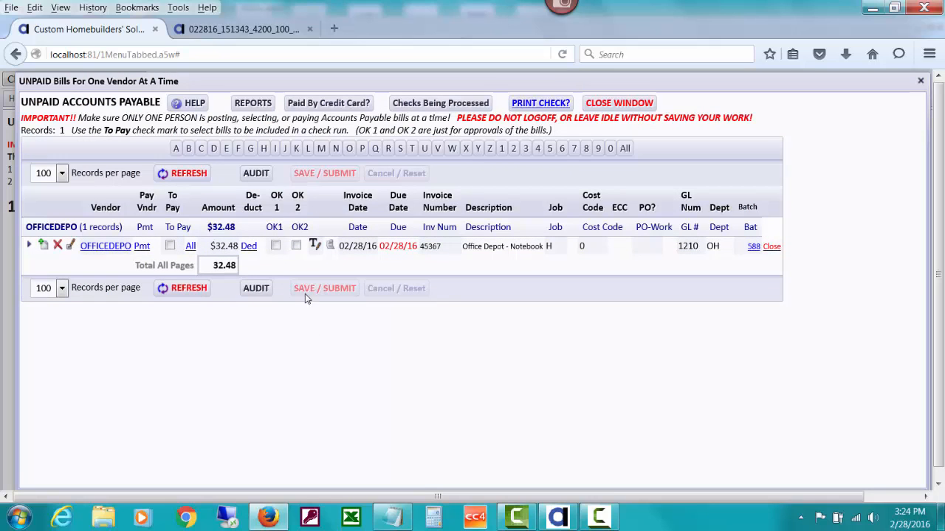
click(296, 245)
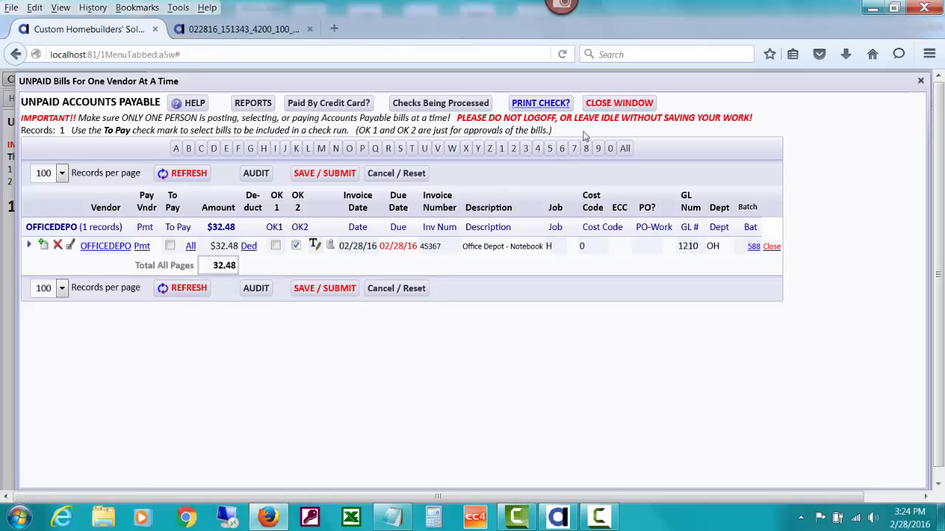
click(599, 106)
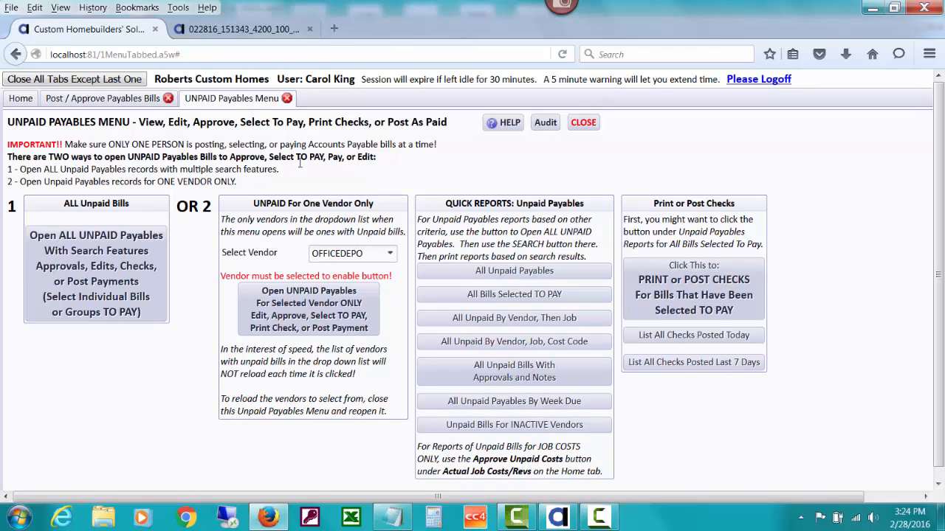
Open the detail of AR invoice 8 from the accounts receivable invoices and balances summary
click(26, 102)
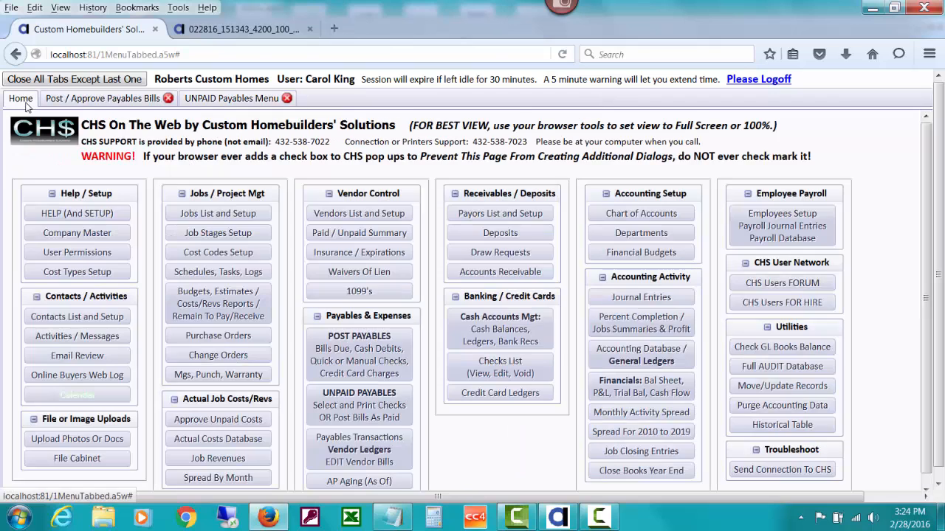
click(500, 272)
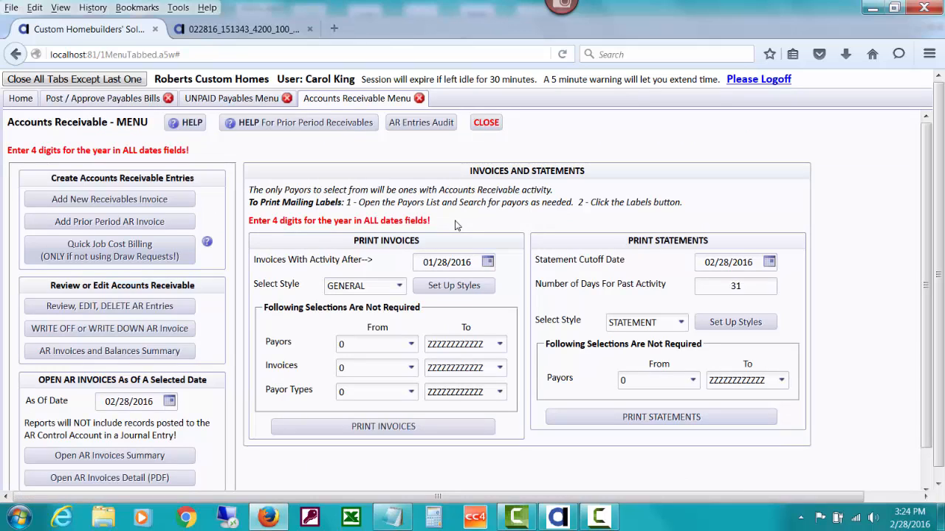
click(189, 352)
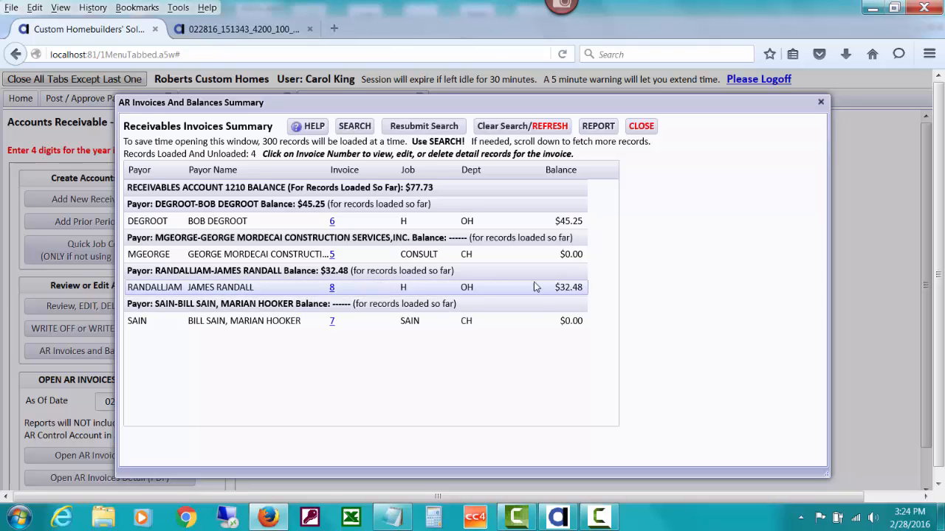
click(332, 287)
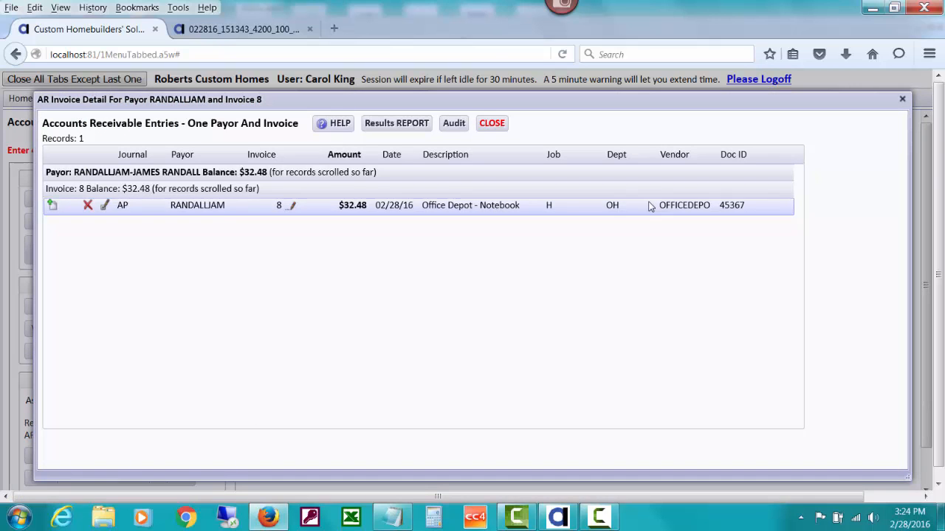
Try to edit the payables-generated entry of AR invoice 8, and return to the Accounts Receivable menu
click(106, 209)
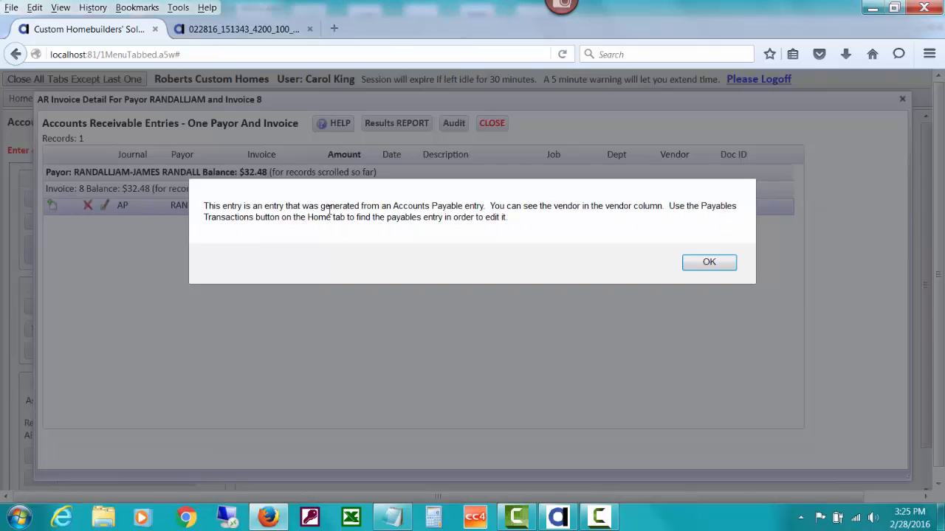
click(709, 264)
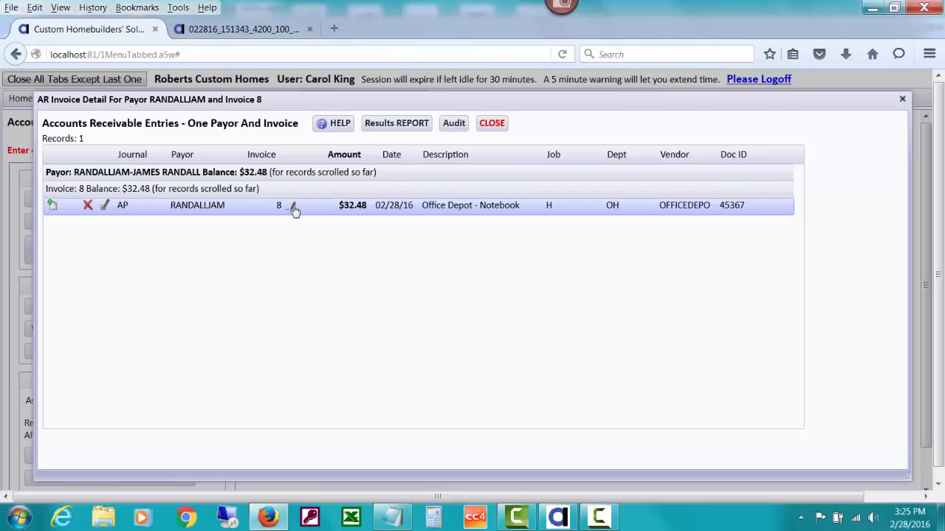
click(506, 126)
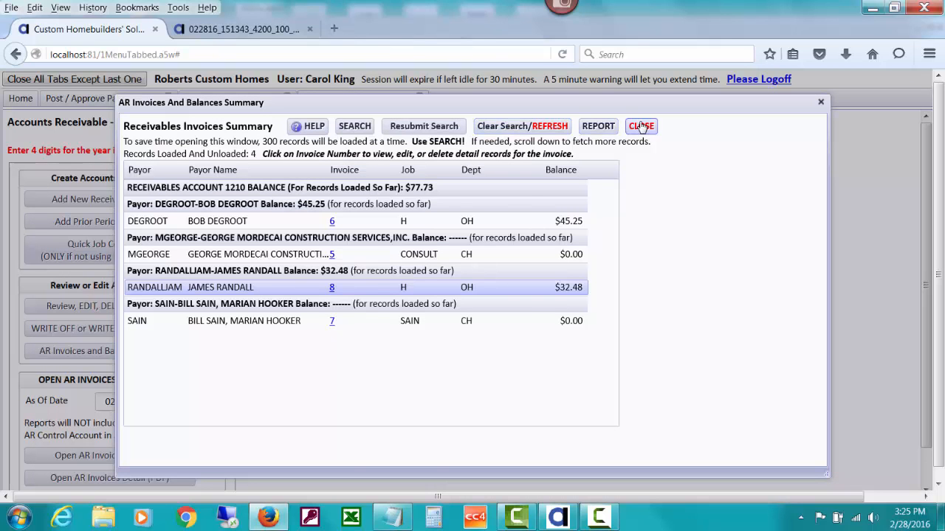
click(640, 126)
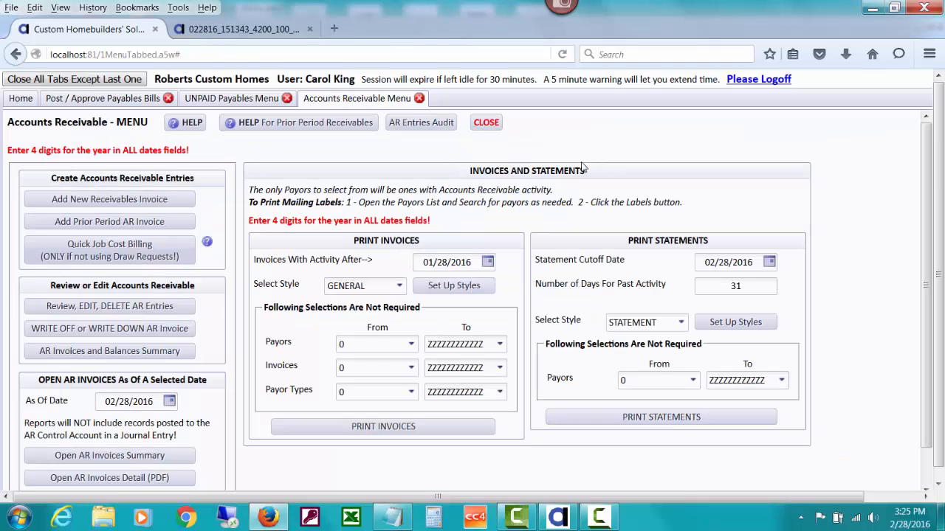
Reopen the AR invoices and balances summary and view the detail entries of invoice 5
click(186, 351)
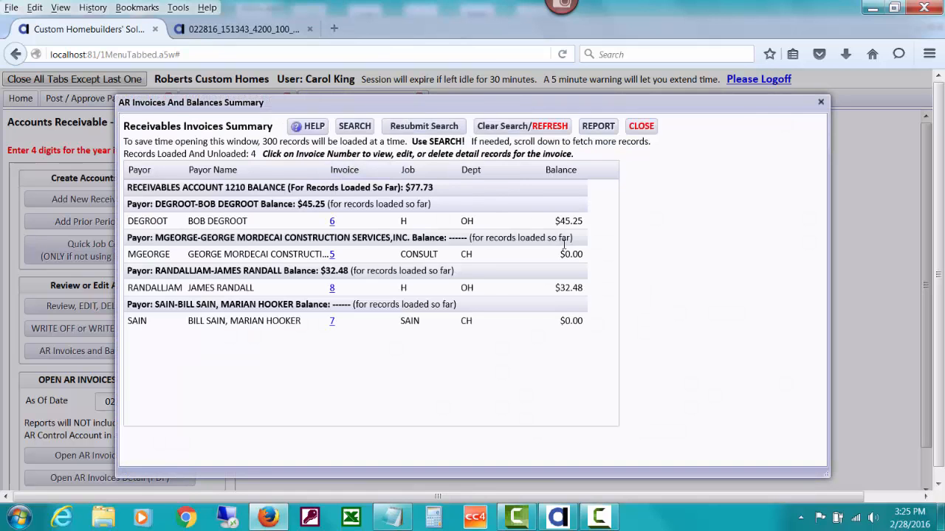
click(331, 254)
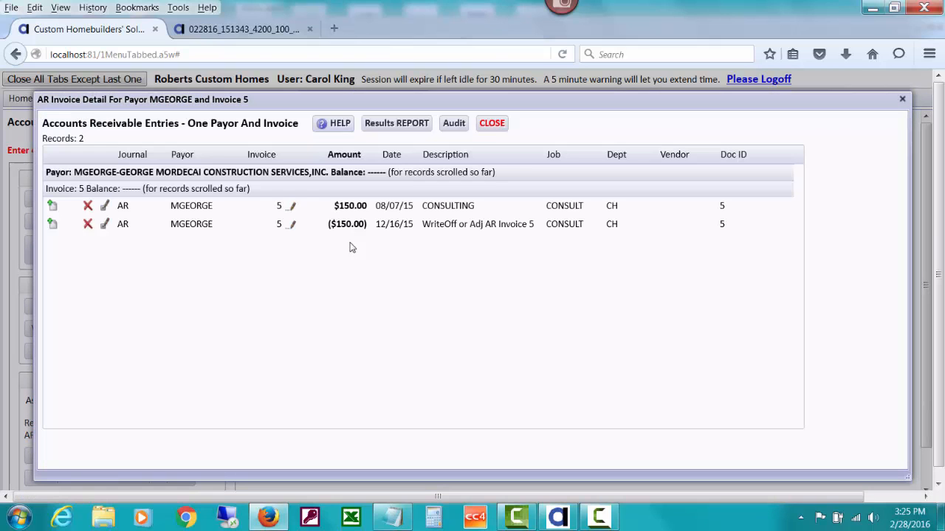
click(492, 124)
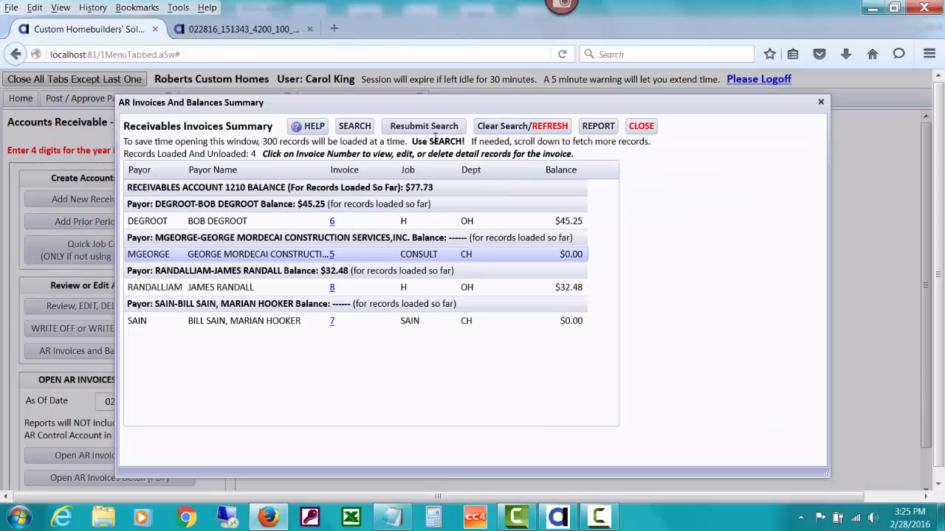
Search the receivables invoices summary for balances matching !=0, checking the search tips, and close the summary after reviewing the results
click(356, 126)
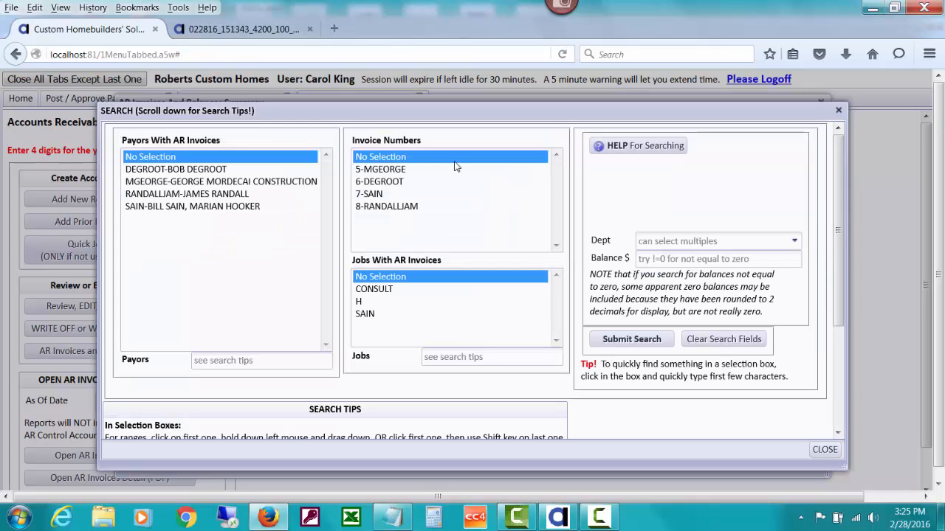
click(746, 256)
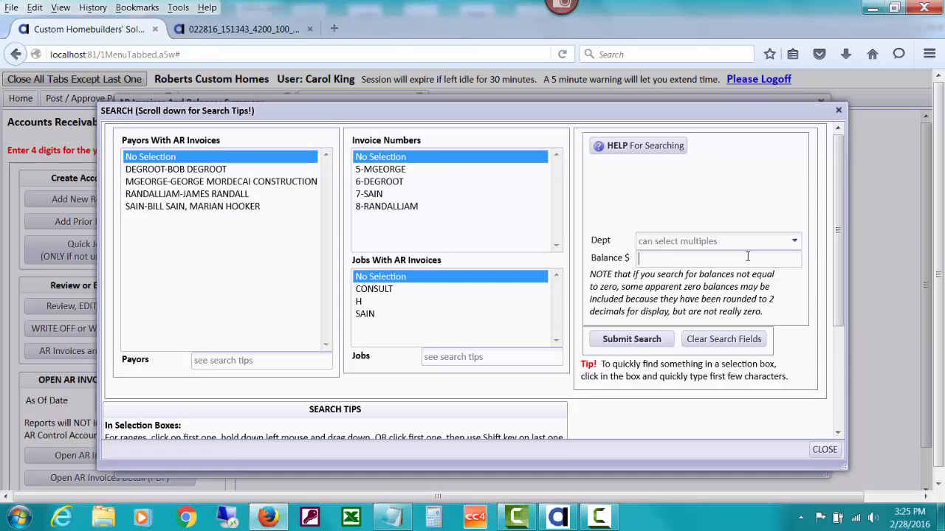
text(!=0)
drag(842, 215, 848, 307)
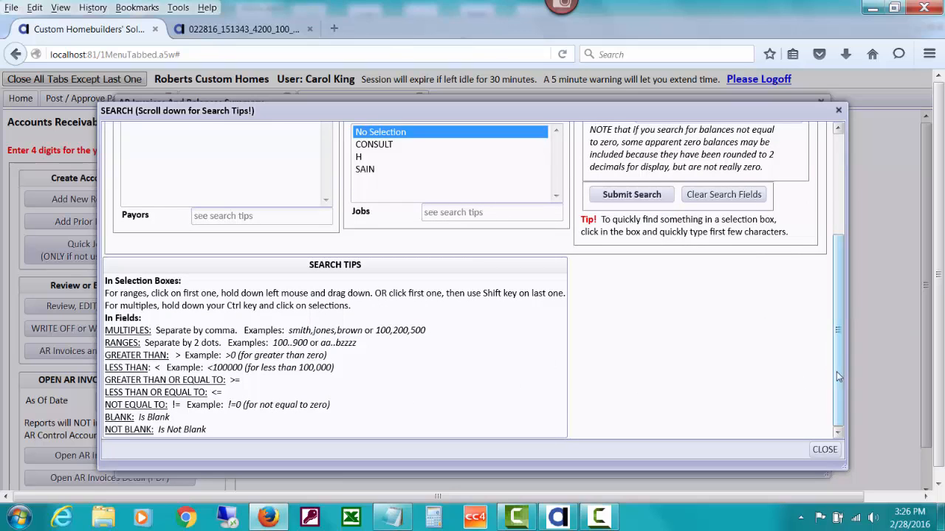
drag(836, 371, 836, 262)
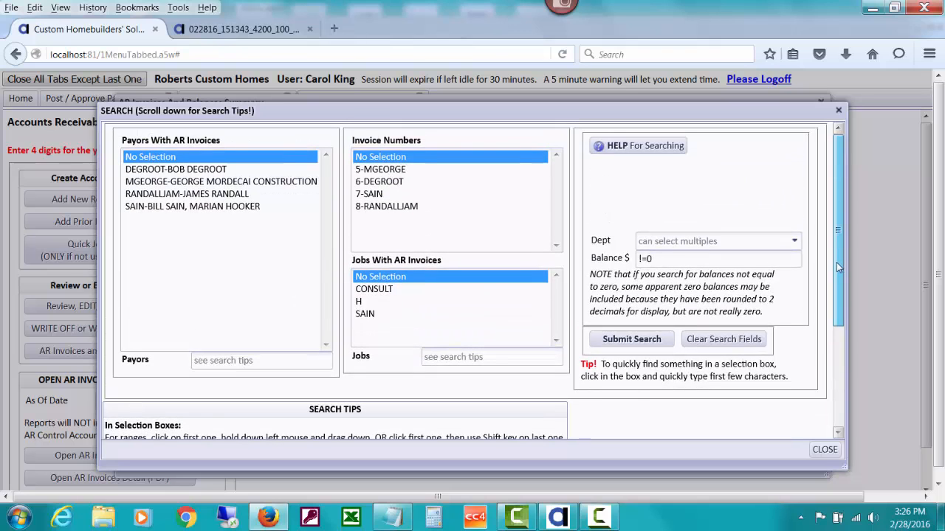
click(627, 347)
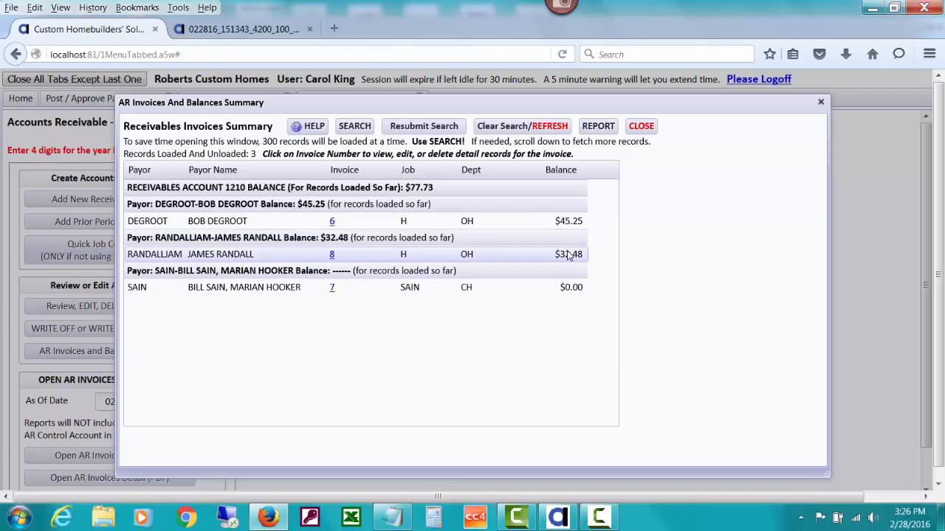
click(639, 129)
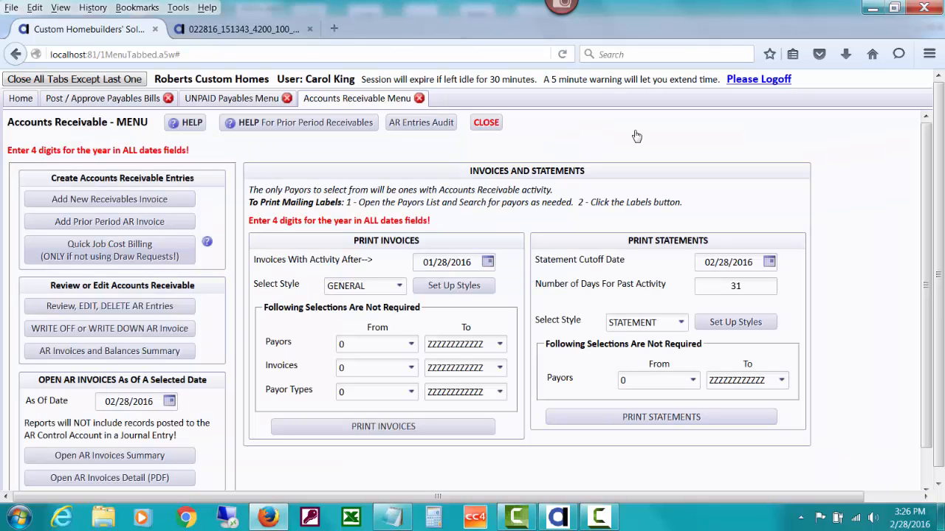